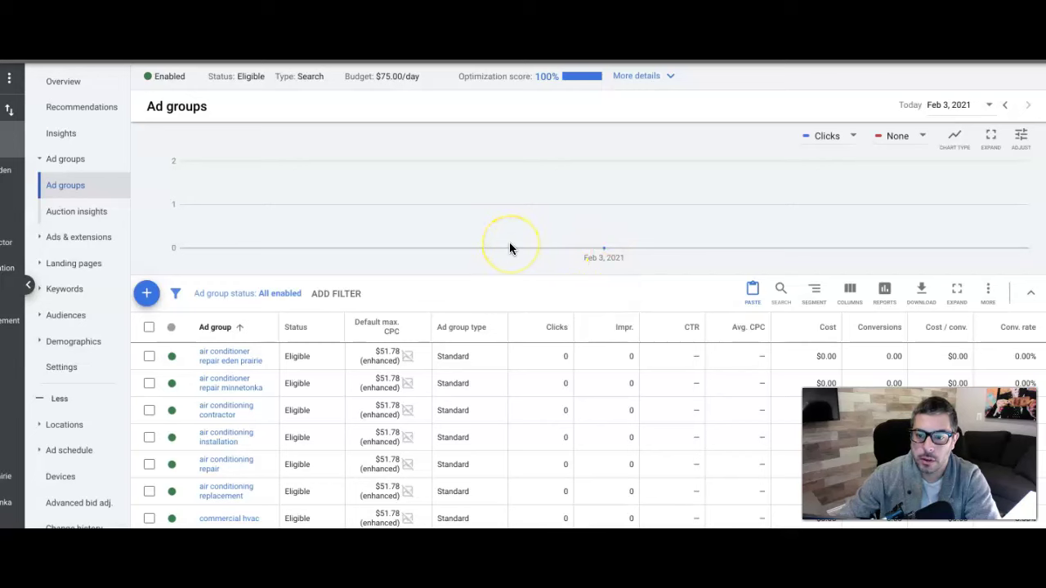
- Scroll through the Ad groups table, reviewing each group's $51.78 bid
scroll(509, 248, down, 2)
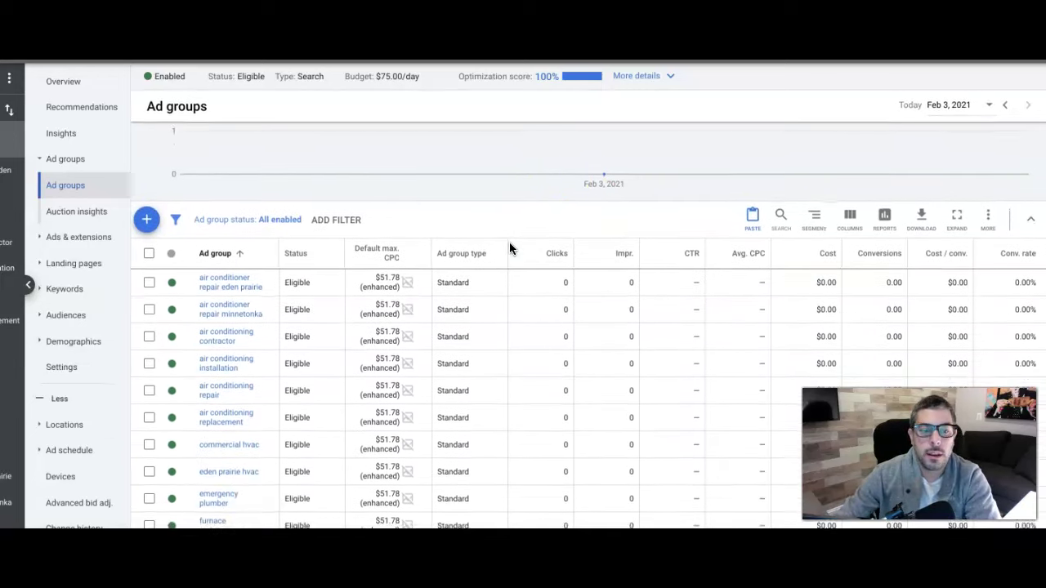
scroll(509, 248, down, 1)
scroll(509, 249, down, 5)
scroll(508, 249, down, 2)
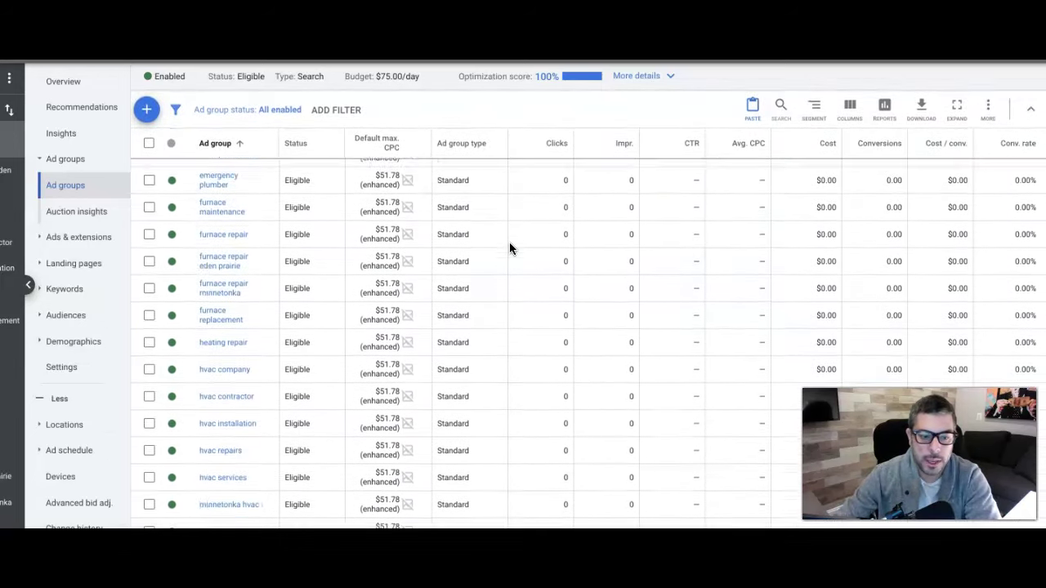
scroll(509, 243, down, 5)
scroll(509, 243, up, 4)
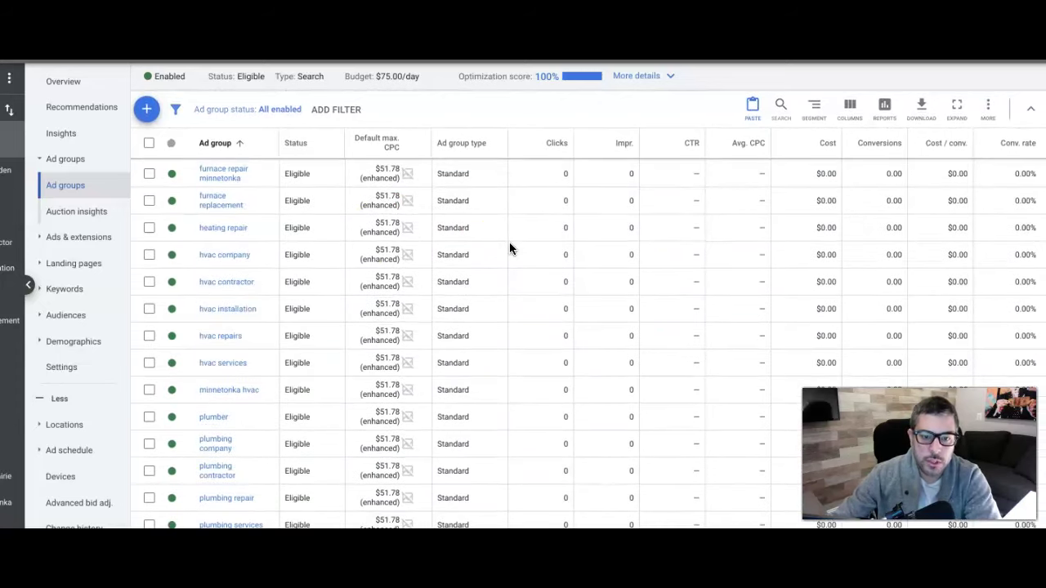
scroll(389, 399, up, 2)
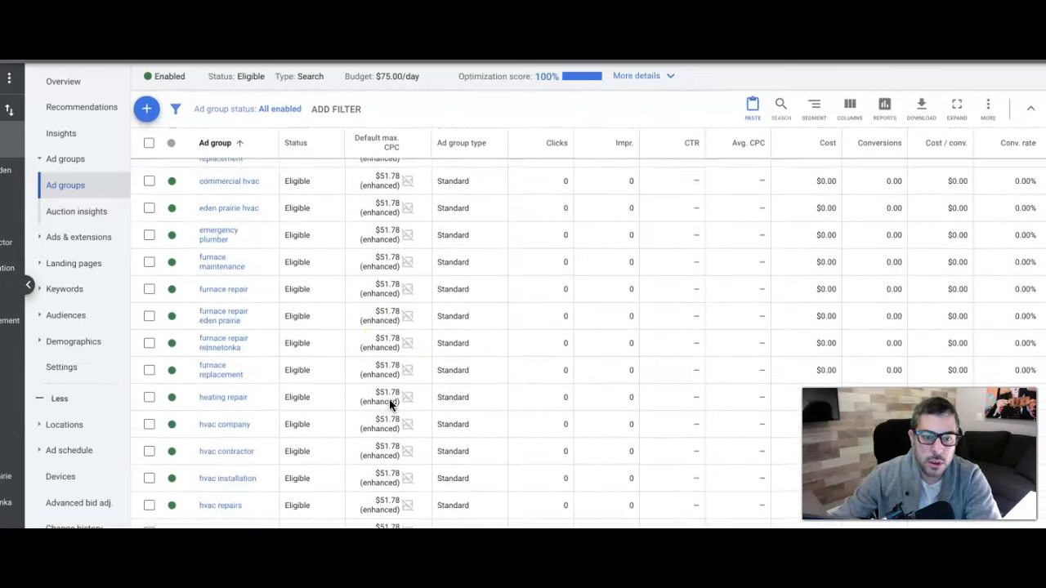
scroll(389, 399, up, 2)
scroll(389, 399, up, 3)
click(389, 400)
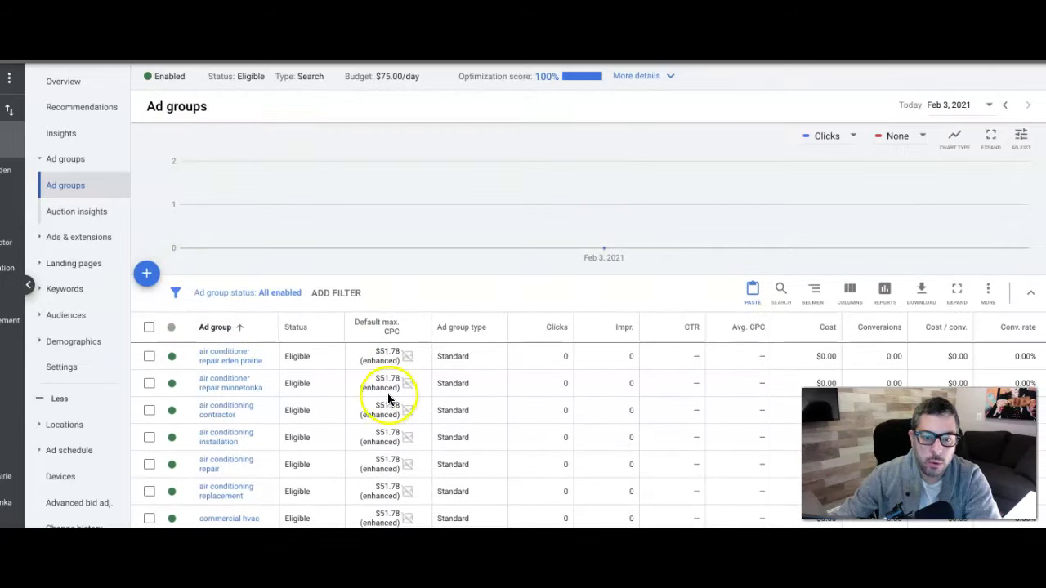
- Widen the Ad group column so furnace, heating and HVAC group names fit on one line
scroll(411, 297, down, 1)
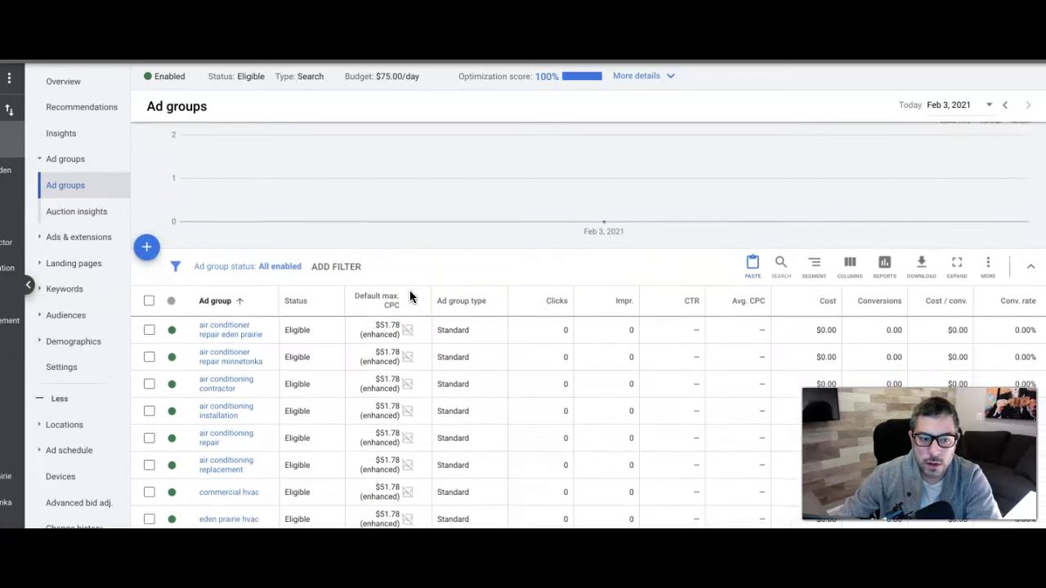
scroll(411, 297, down, 1)
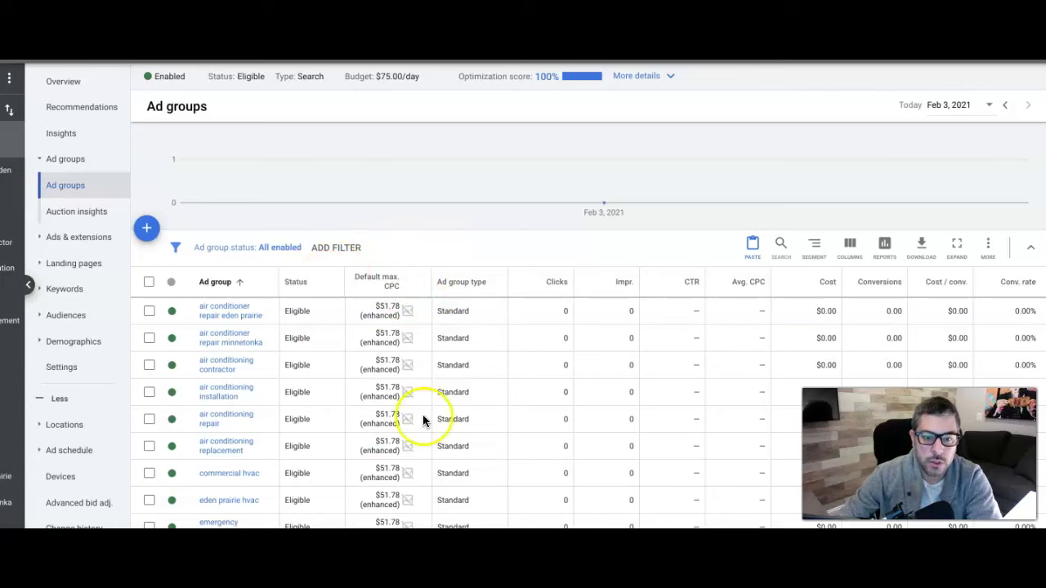
scroll(227, 344, down, 1)
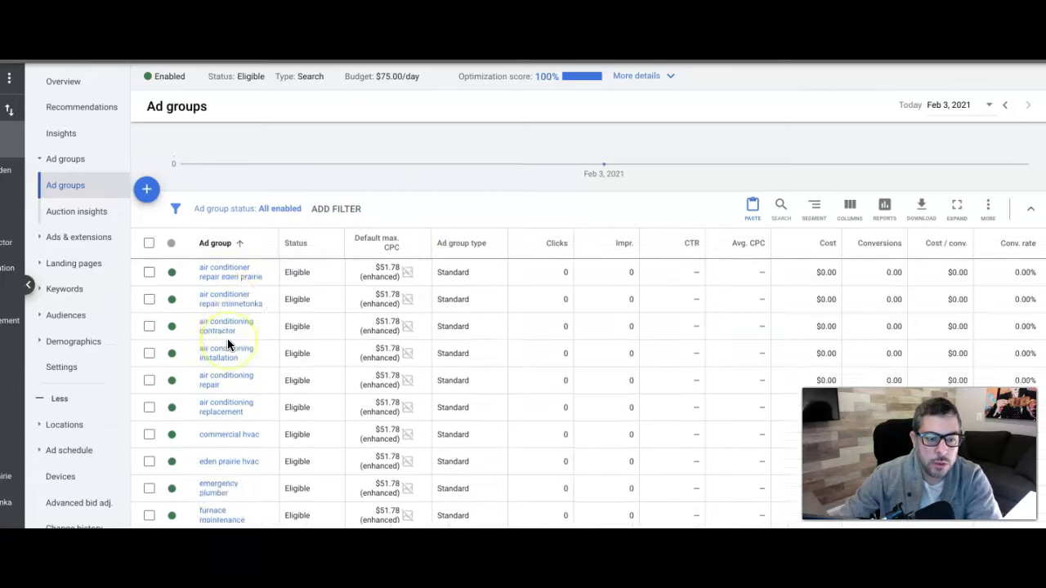
scroll(227, 339, down, 2)
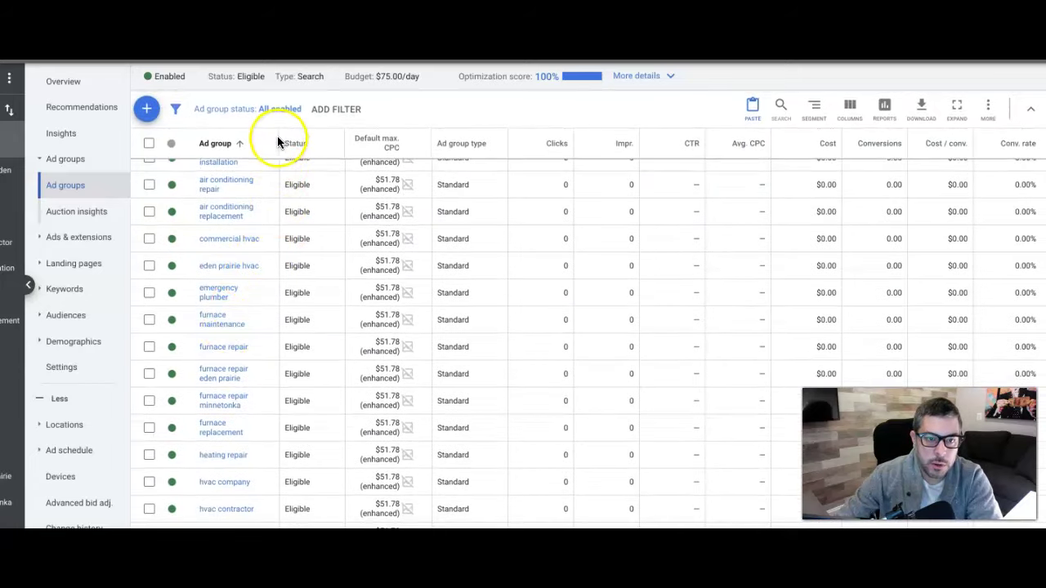
drag(279, 141, 367, 140)
scroll(420, 369, down, 1)
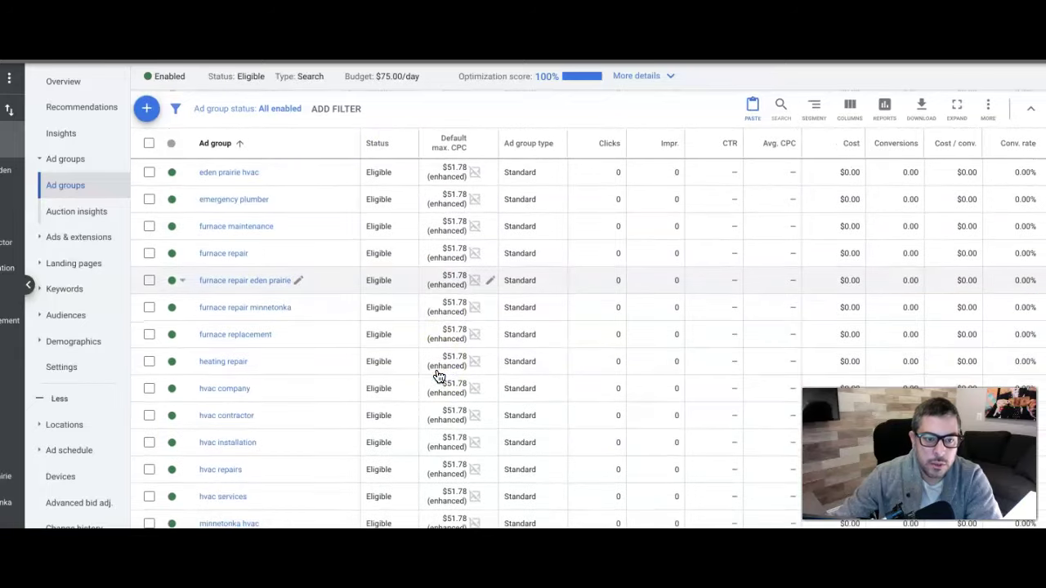
scroll(430, 368, up, 1)
- Cancel a rename of the furnace repair ad group, keeping its name, and bring up Tools & Settings
click(230, 369)
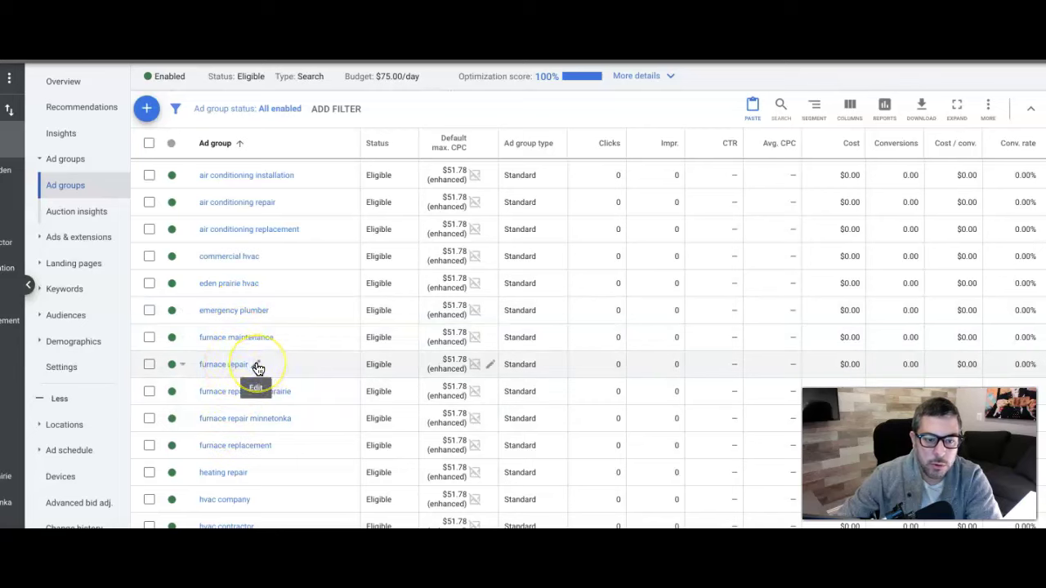
click(257, 368)
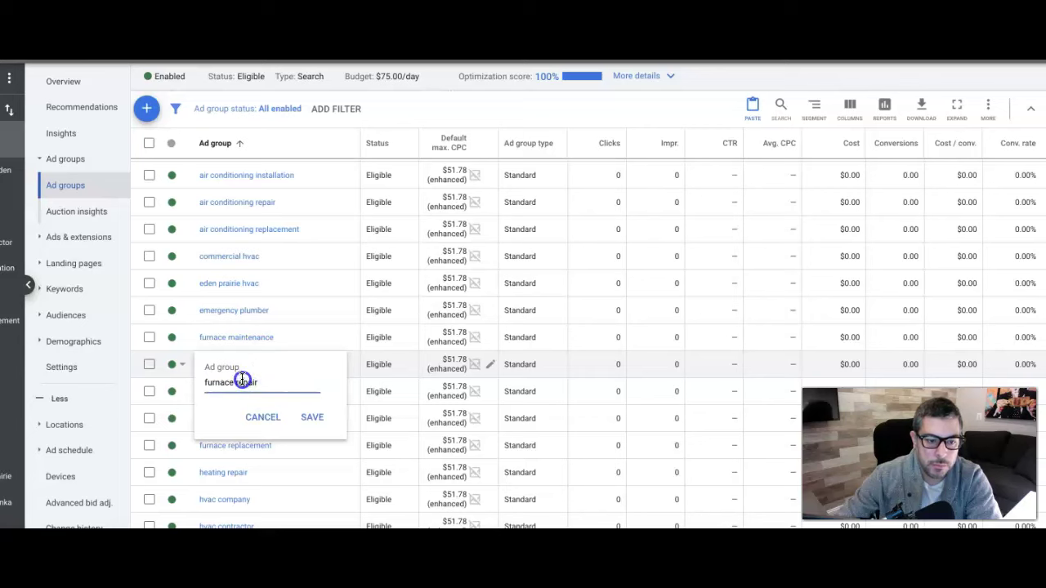
triple_click(242, 380)
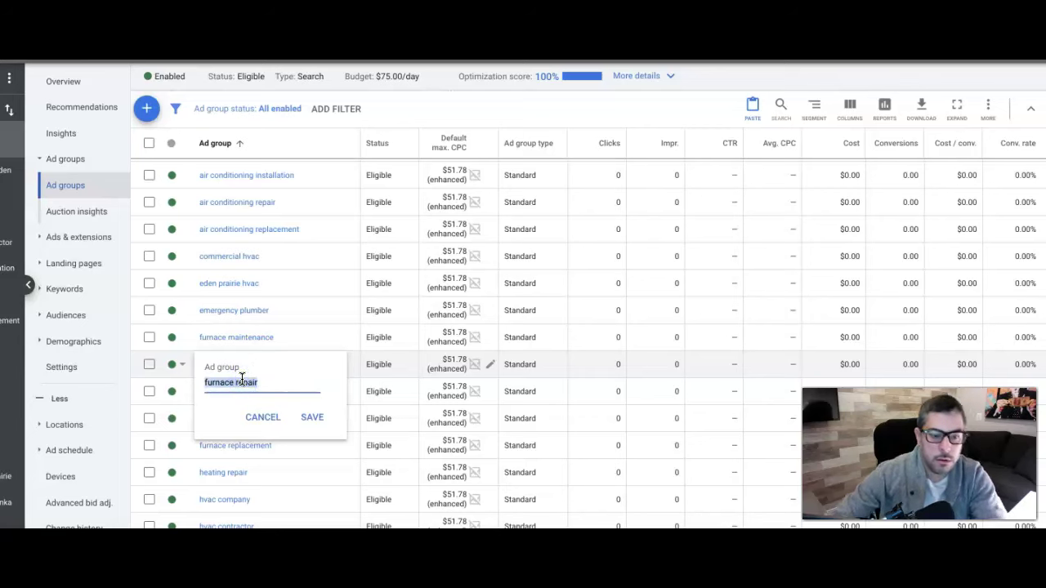
click(263, 417)
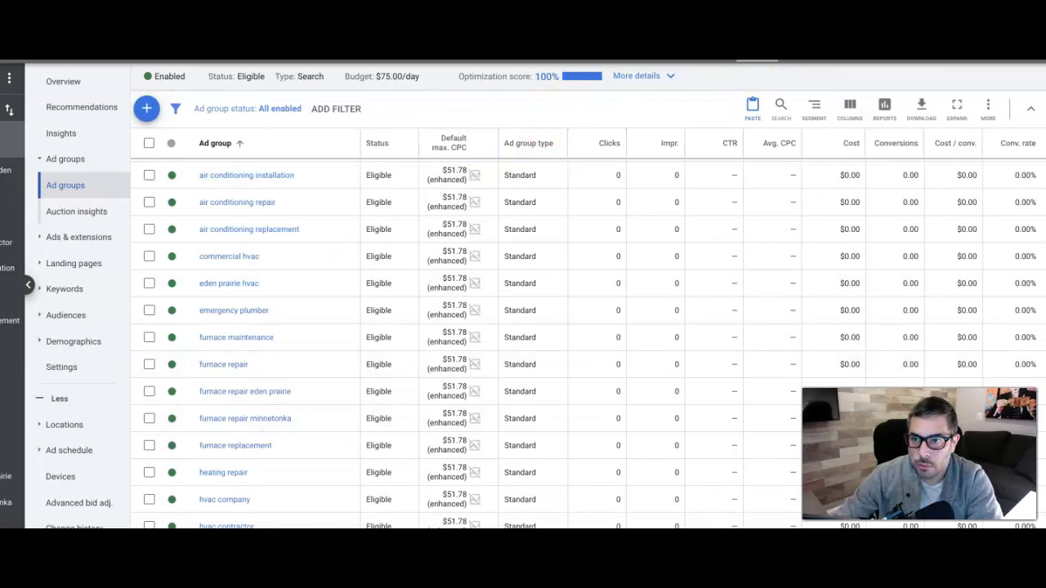
click(756, 59)
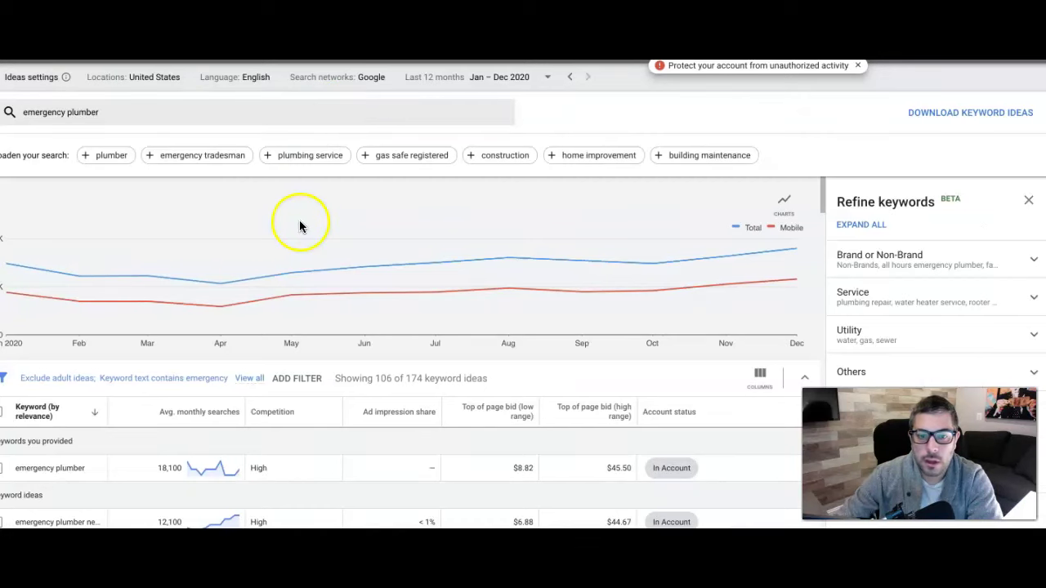
- Get Keyword Planner ideas for 'furnace repair' instead of 'emergency plumber' and close Refine keywords
click(82, 112)
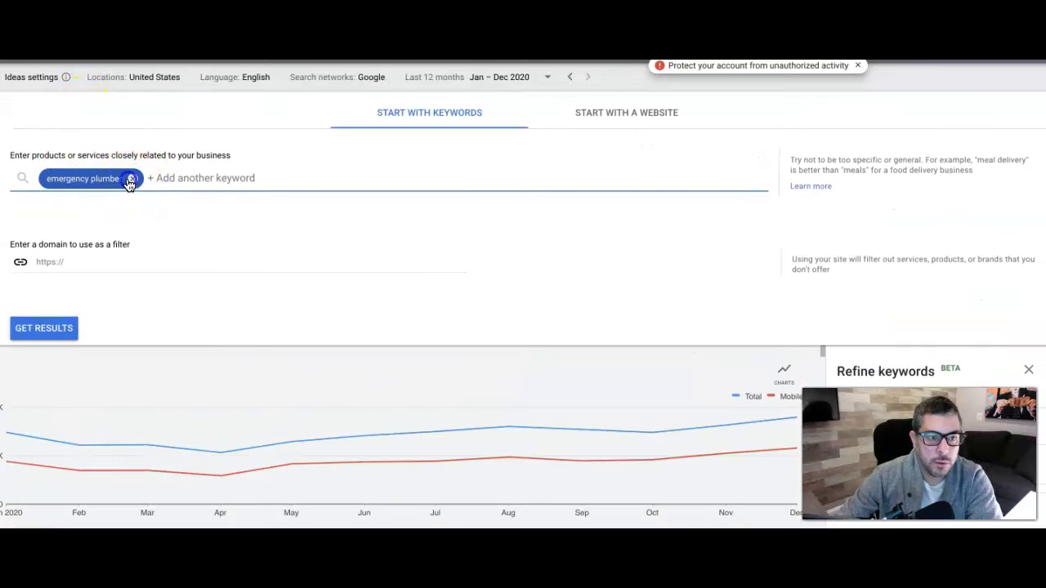
click(132, 178)
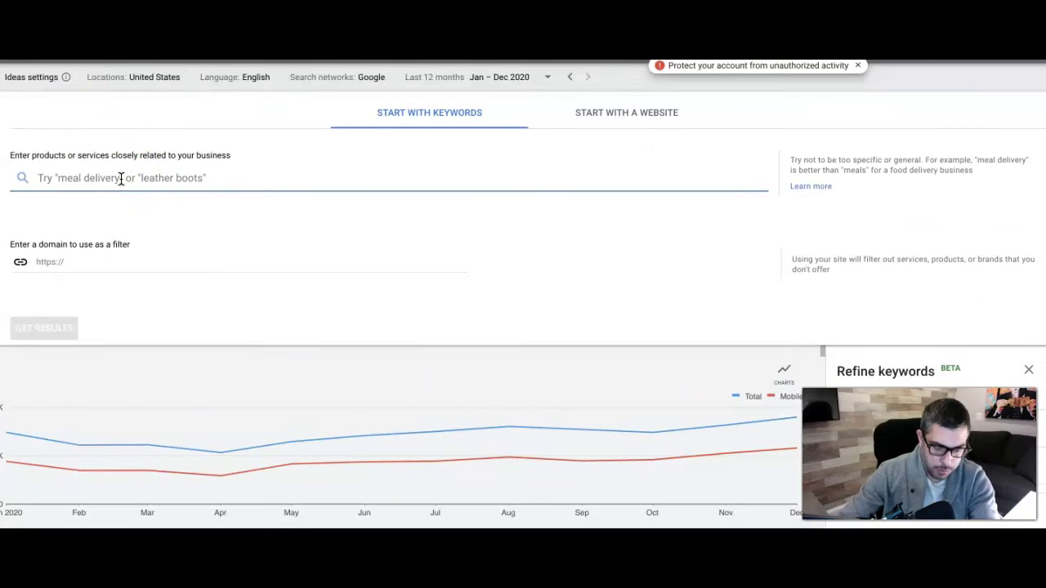
text(furnace repair)
click(40, 325)
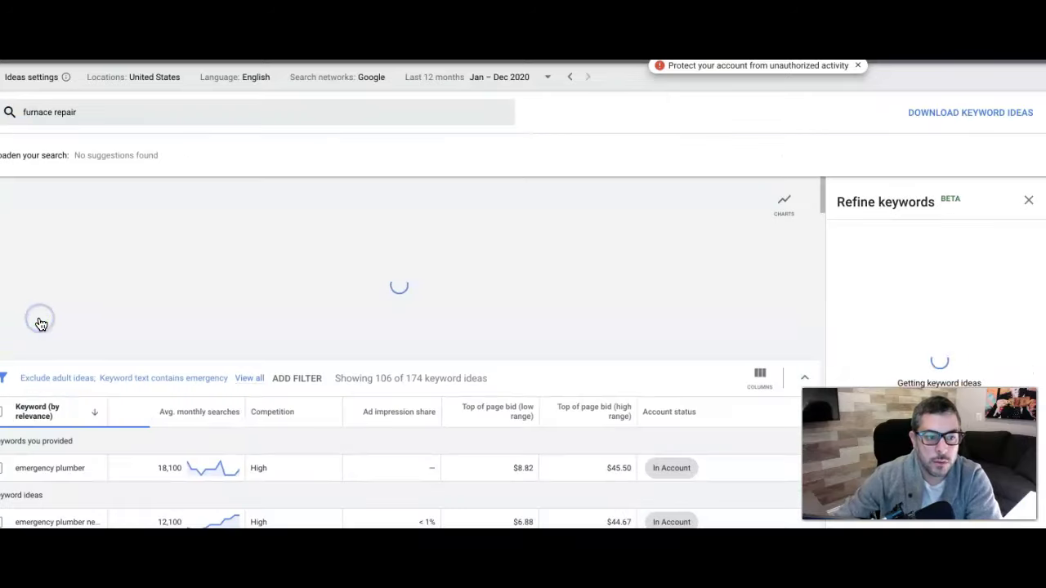
scroll(455, 241, down, 1)
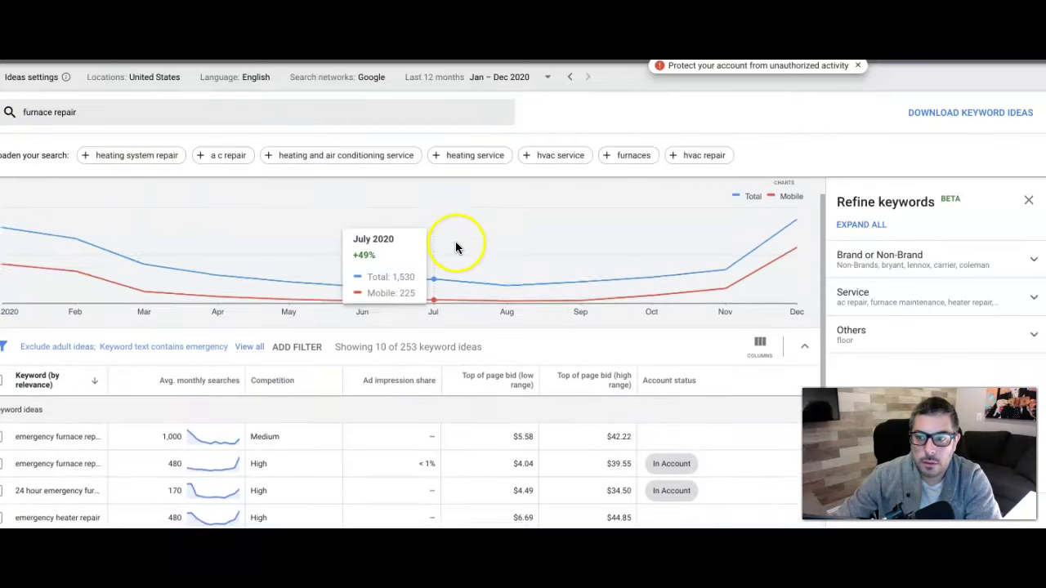
click(1029, 200)
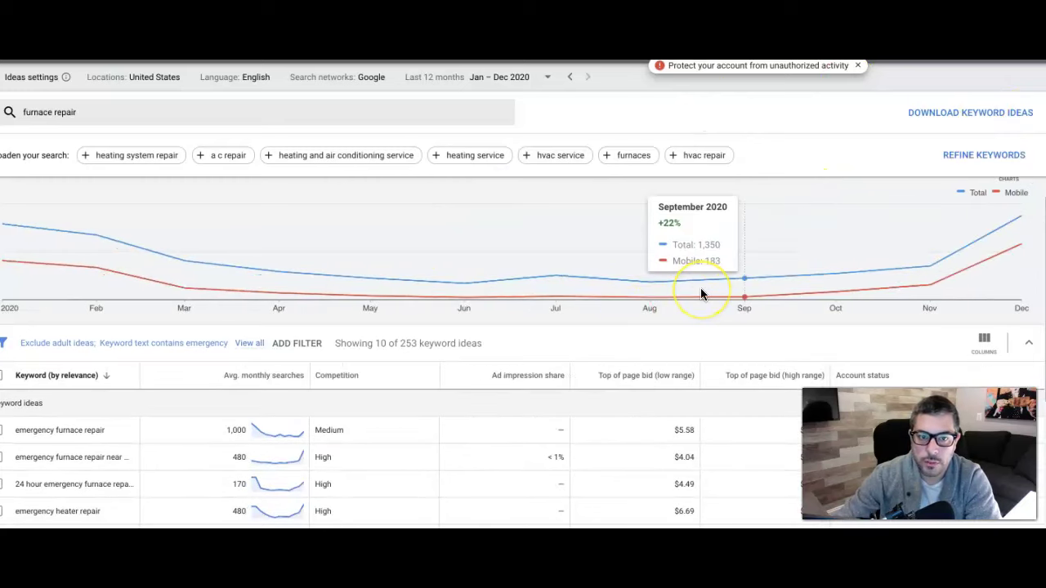
scroll(700, 294, down, 2)
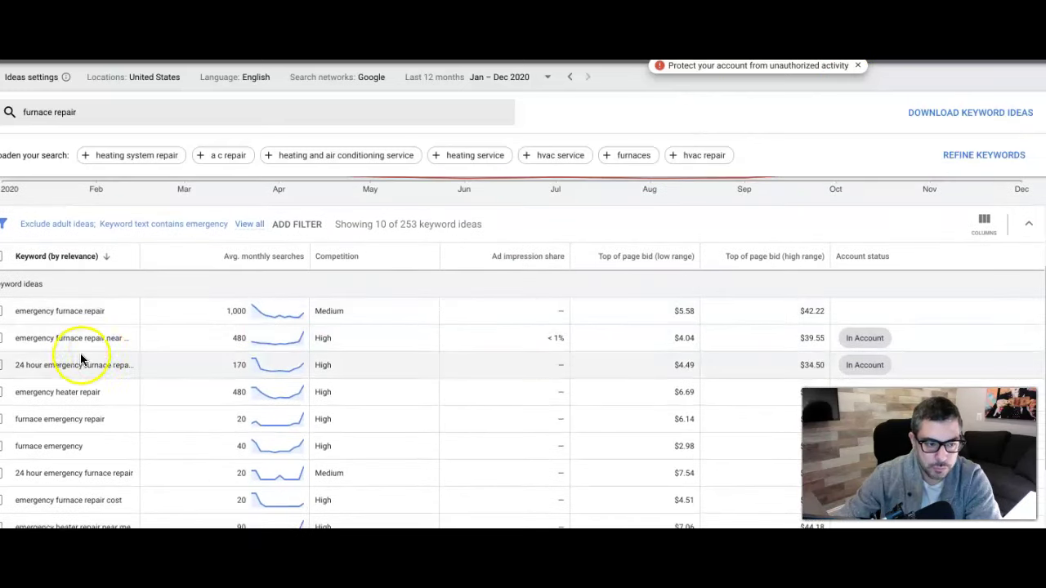
- Remove the emergency keyword text filter to see all furnace repair ideas and bids
click(206, 226)
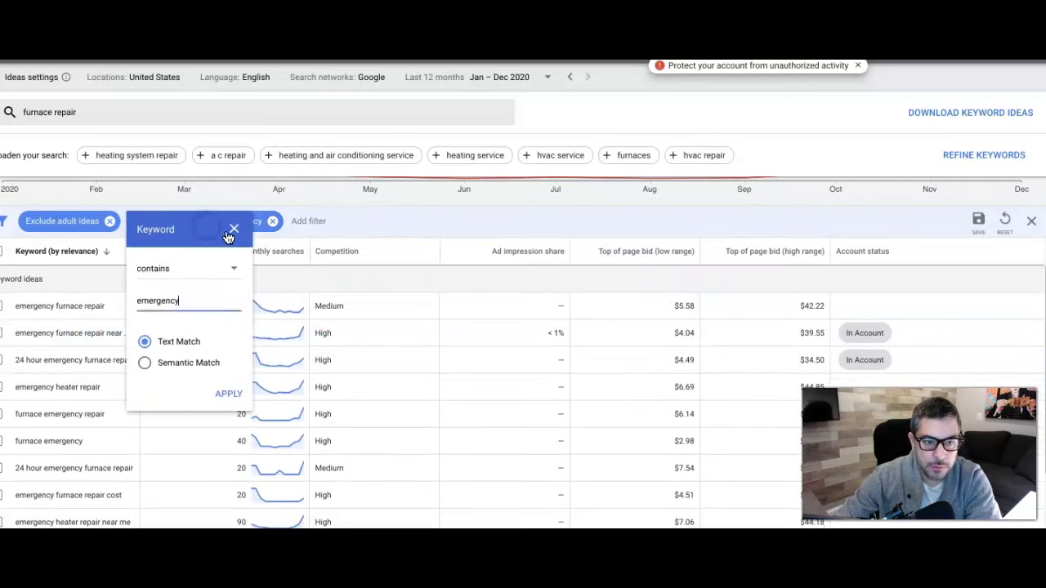
click(234, 226)
click(272, 223)
scroll(274, 222, up, 2)
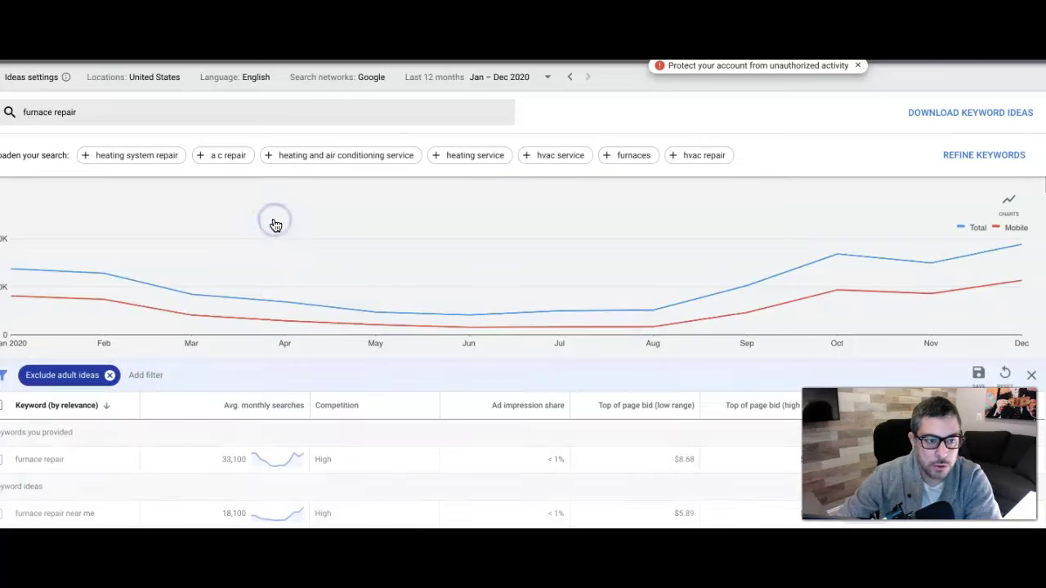
scroll(296, 269, down, 2)
scroll(294, 263, down, 3)
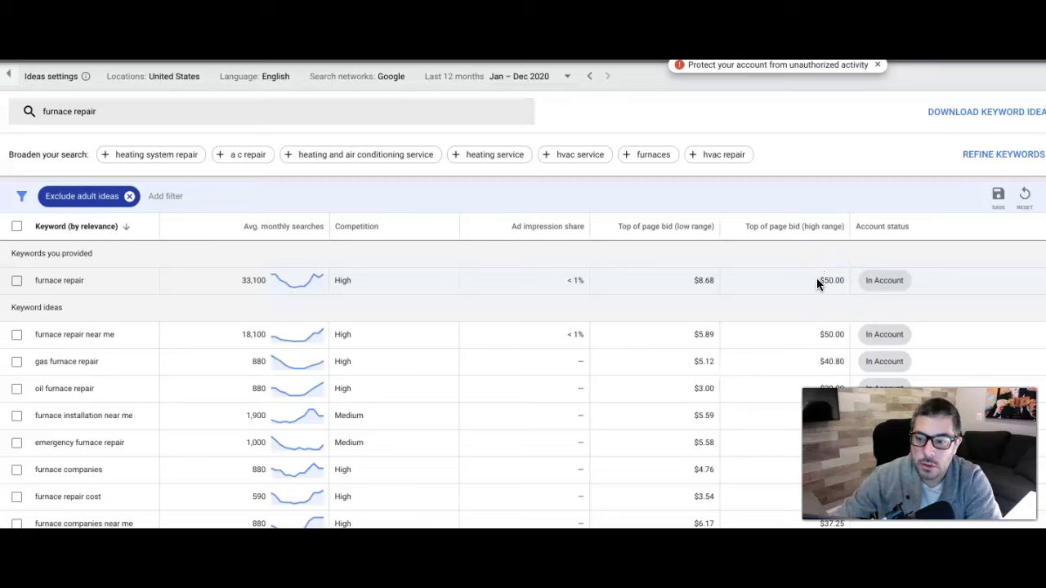
scroll(816, 278, down, 1)
click(821, 318)
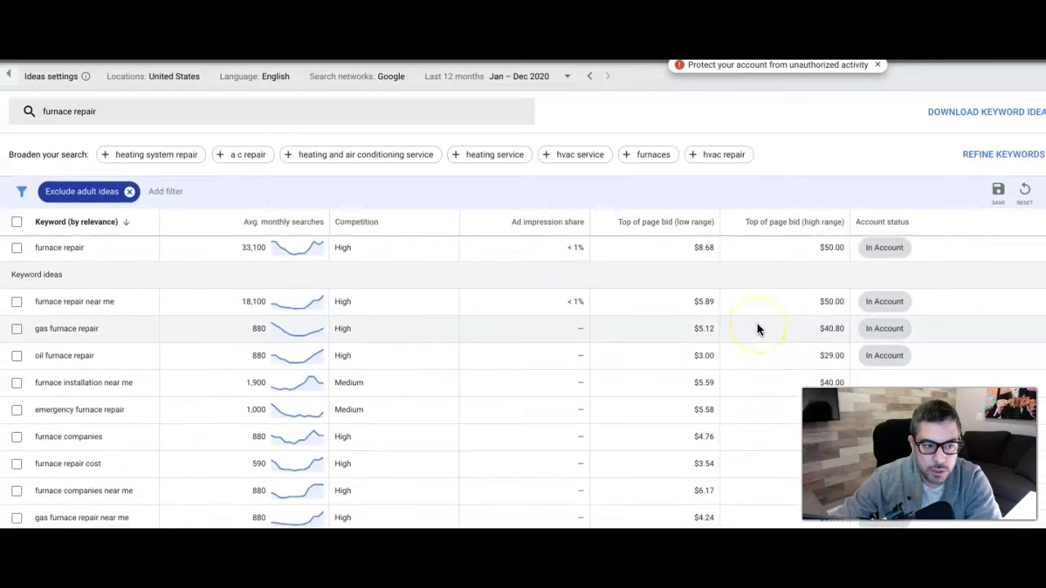
scroll(756, 326, up, 1)
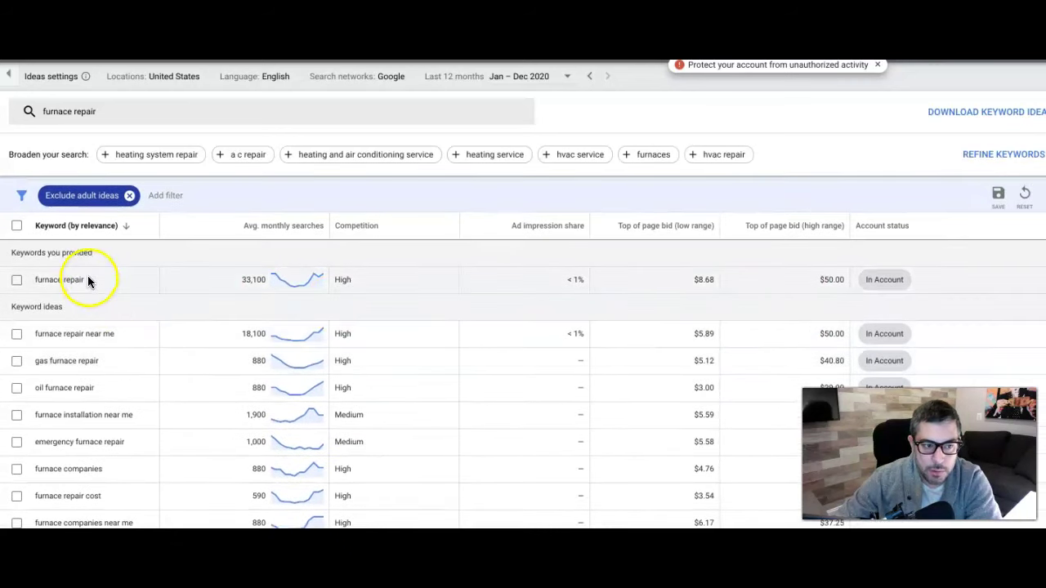
drag(70, 280, 105, 338)
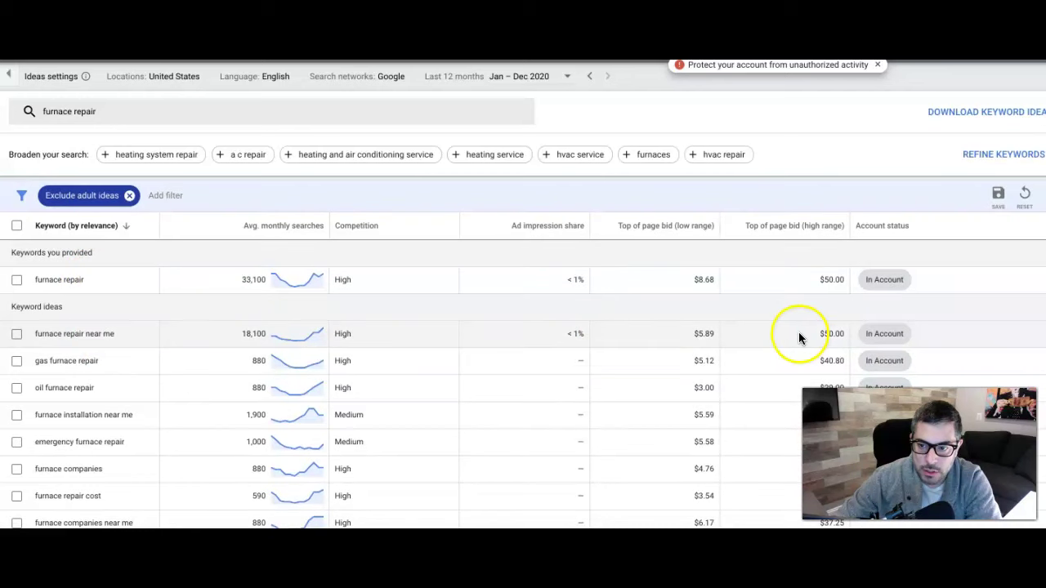
scroll(809, 333, down, 1)
scroll(808, 333, down, 1)
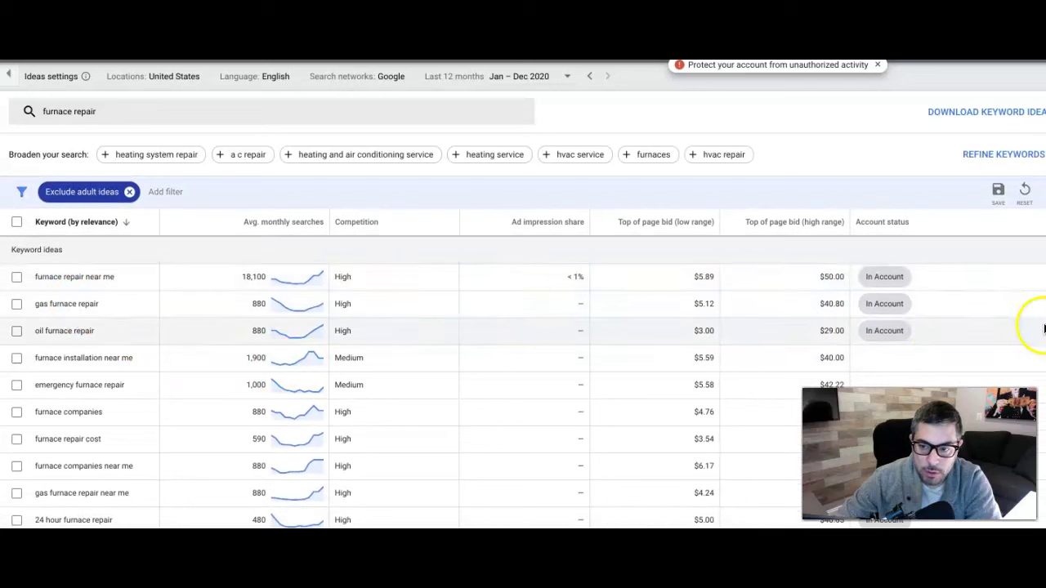
scroll(751, 330, down, 1)
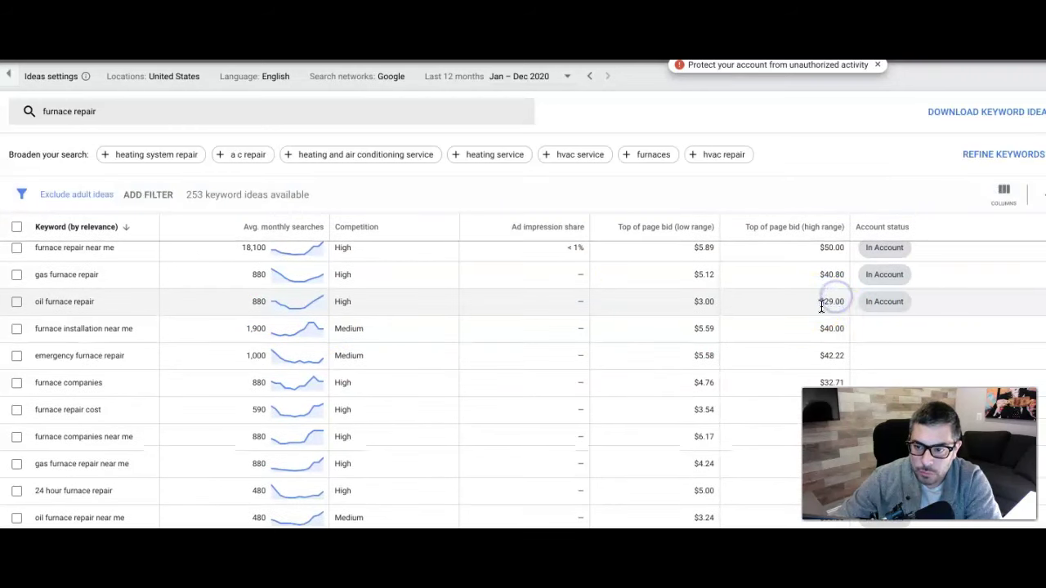
scroll(793, 298, up, 2)
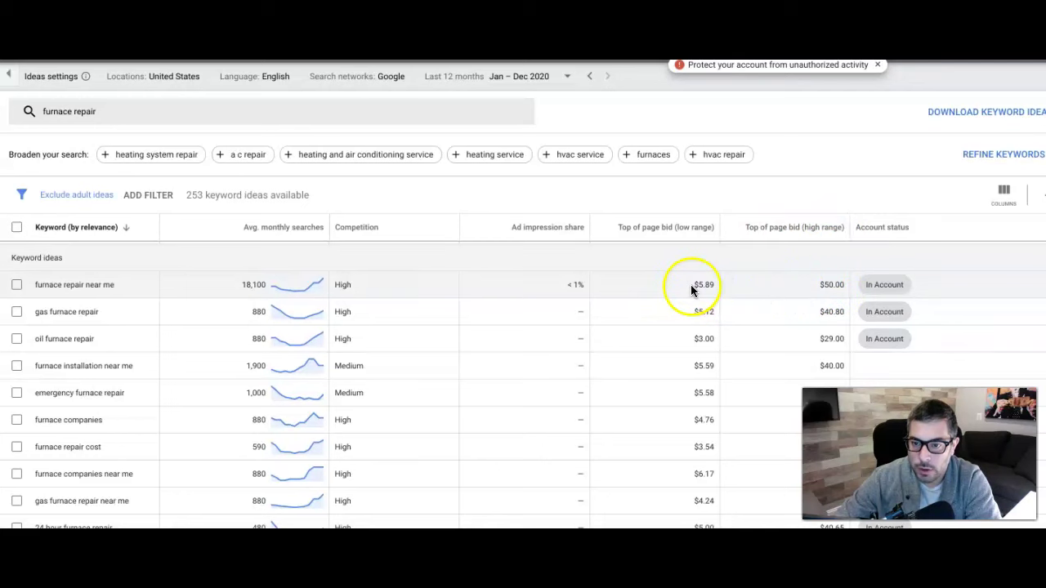
scroll(208, 348, up, 2)
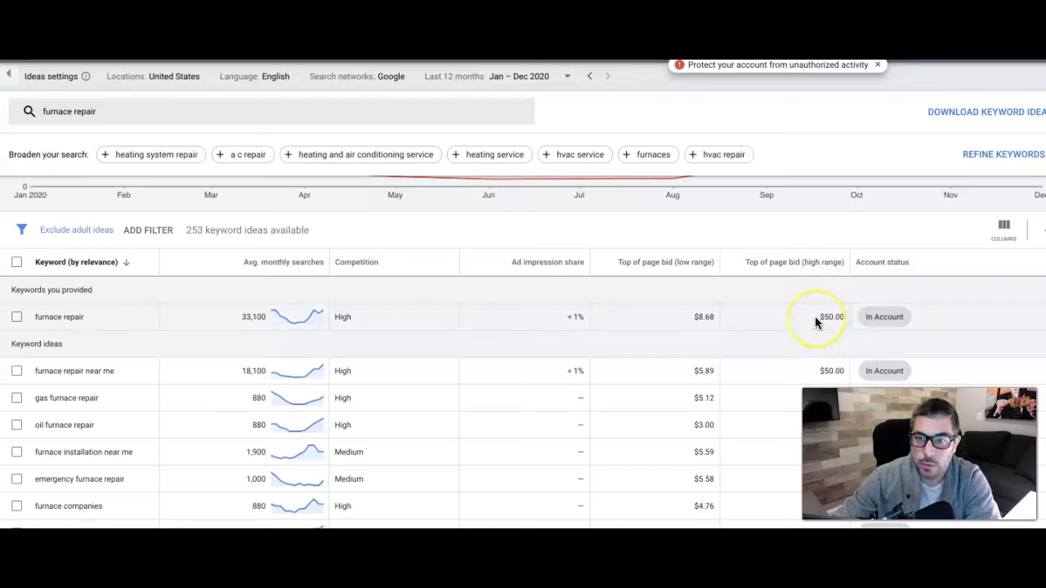
click(770, 321)
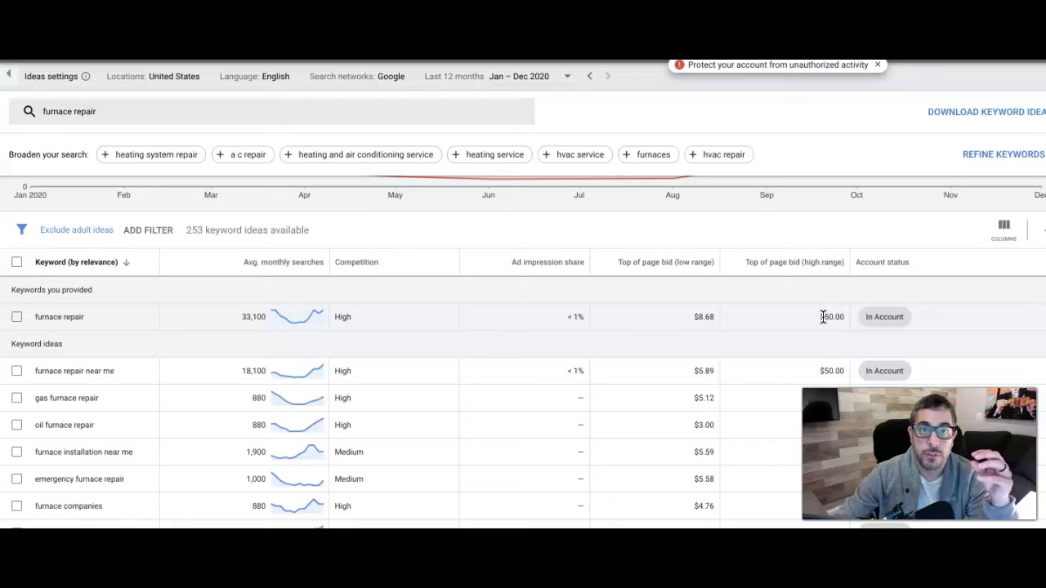
click(822, 319)
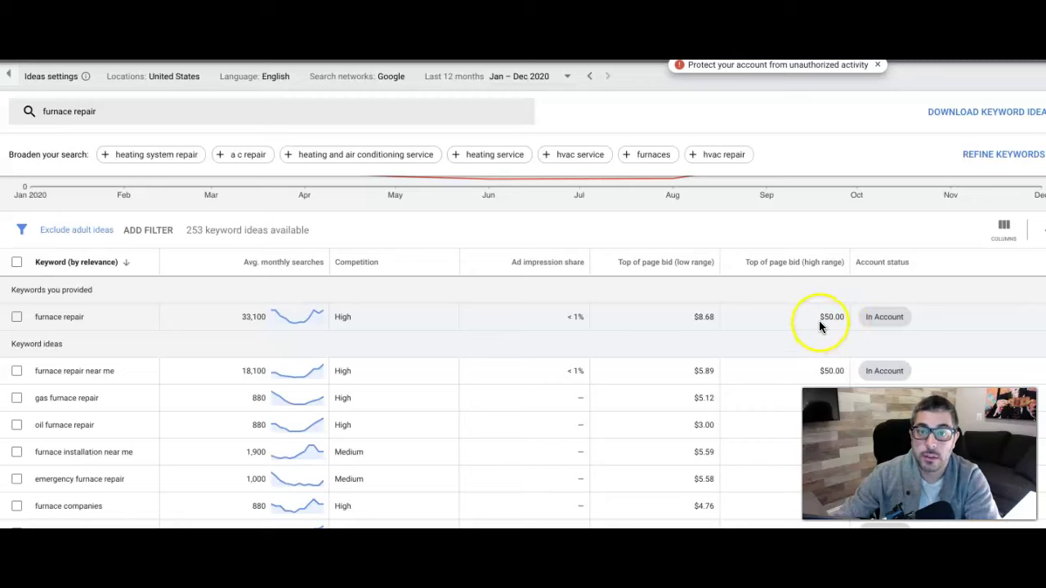
click(817, 321)
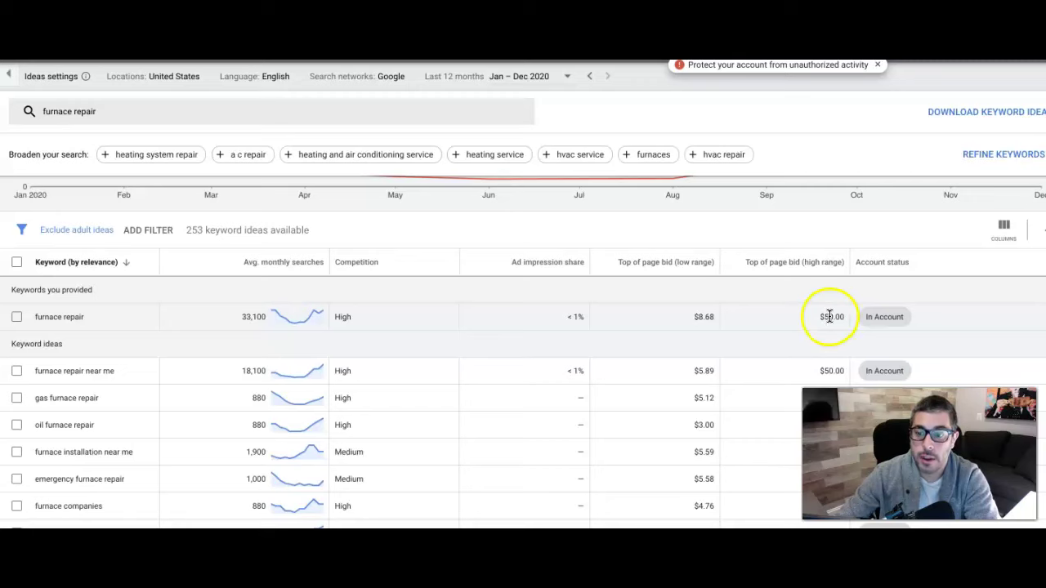
click(766, 338)
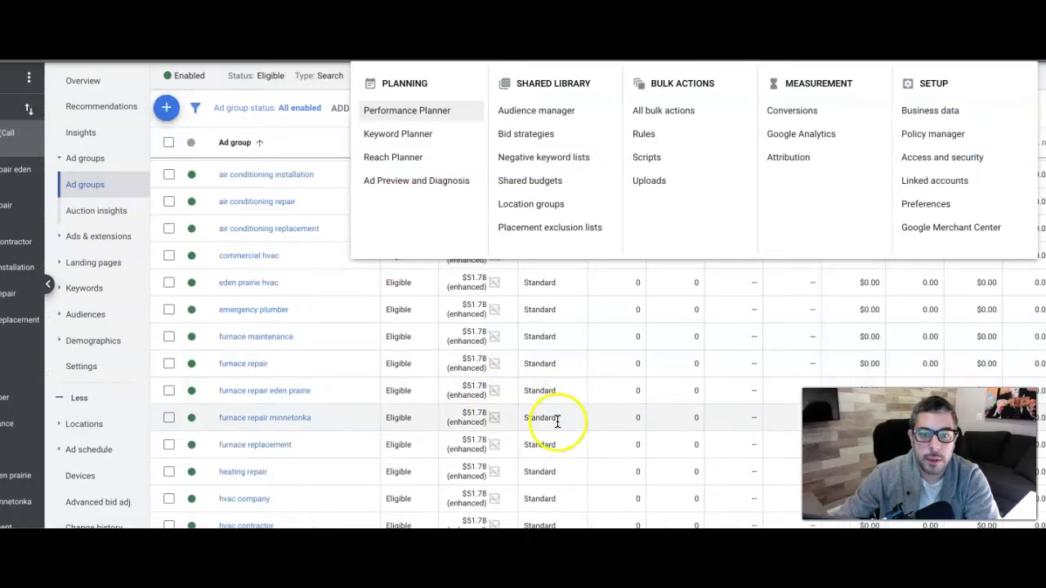
- Dismiss the tools overview and check each ad group's Default max. CPC reads $51.78
click(294, 124)
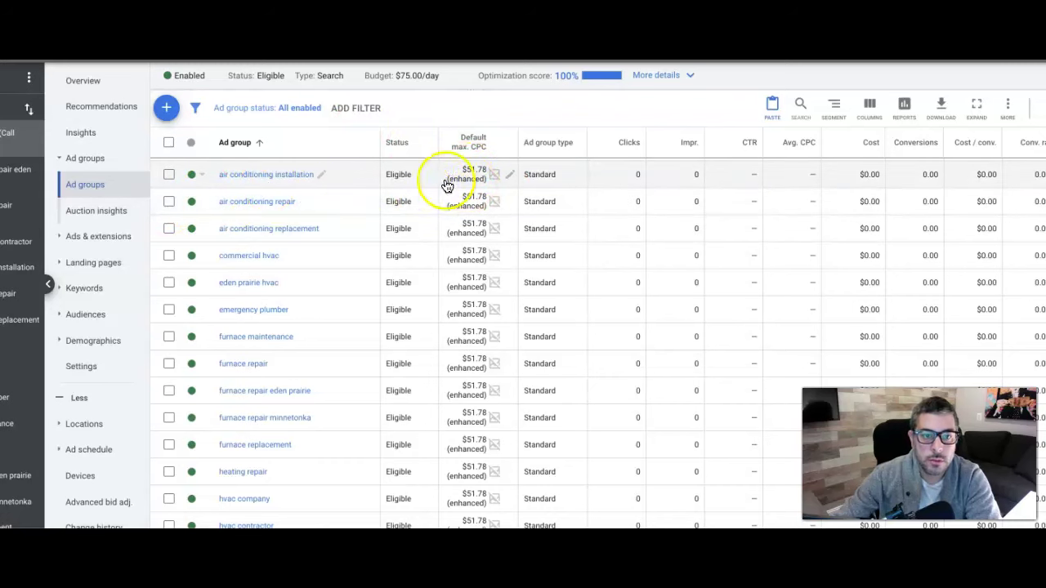
mouse_move(465, 181)
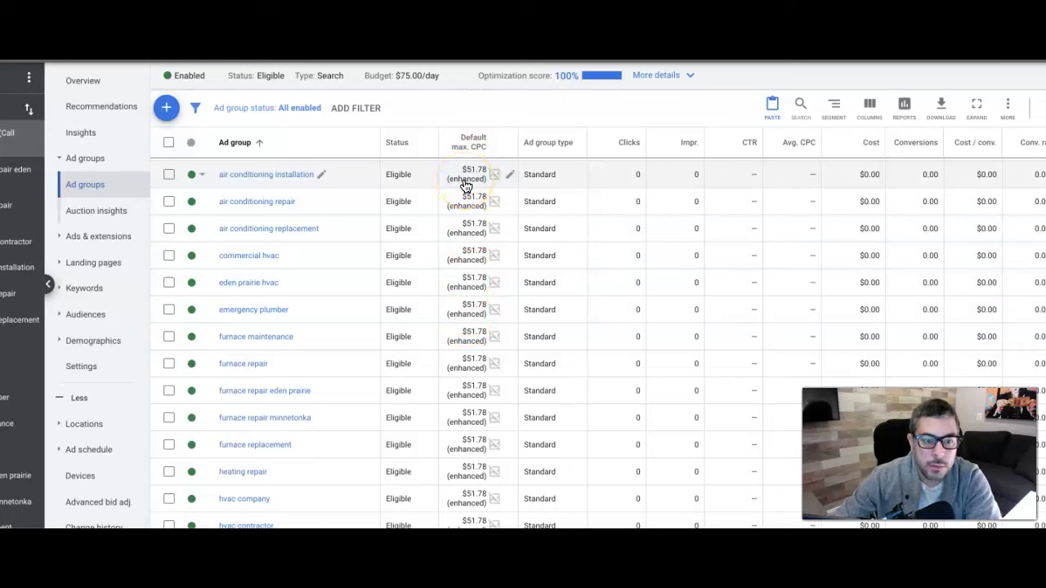
click(473, 366)
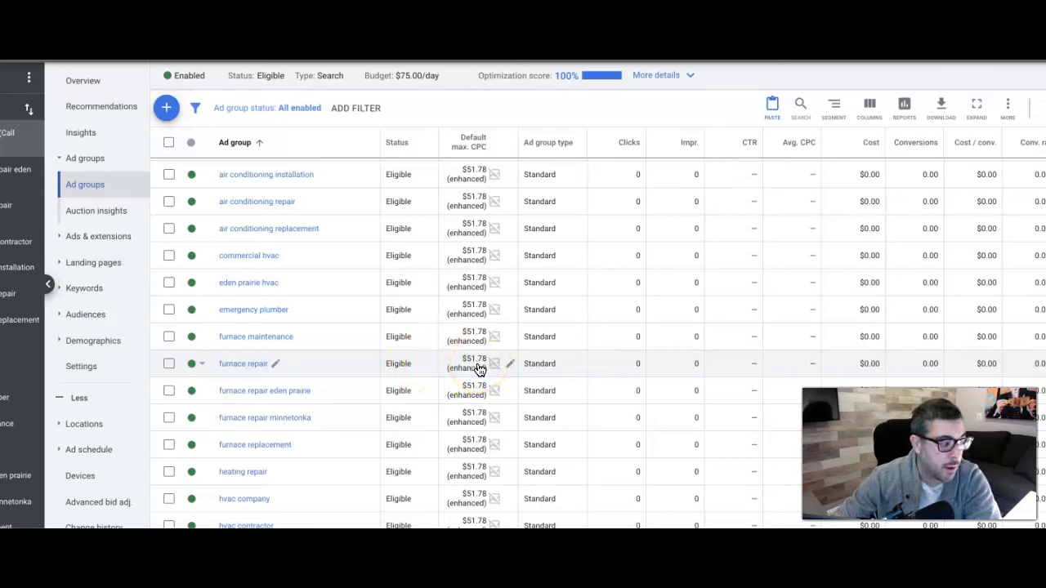
scroll(480, 366, down, 2)
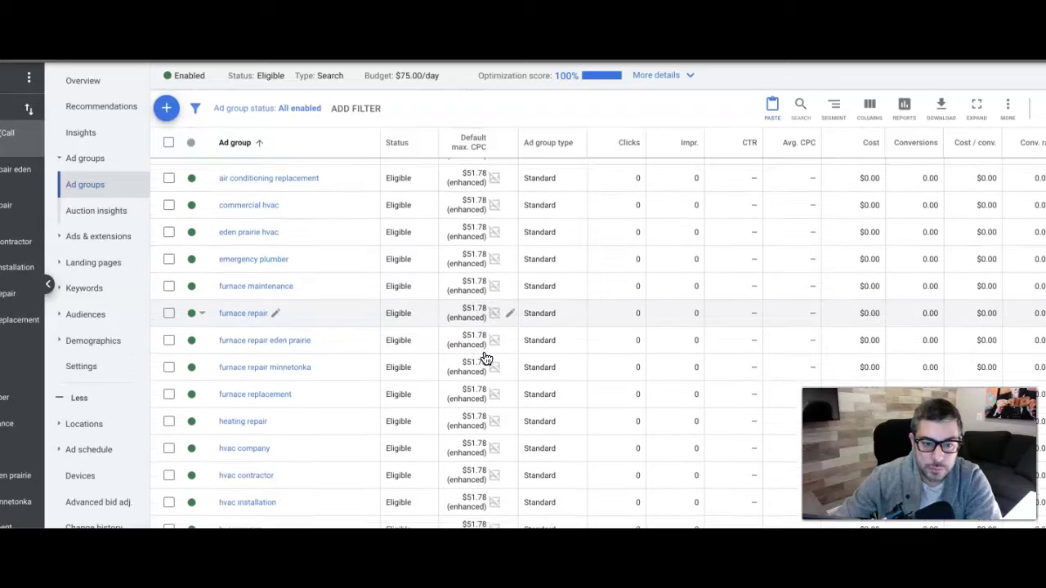
scroll(472, 301, up, 2)
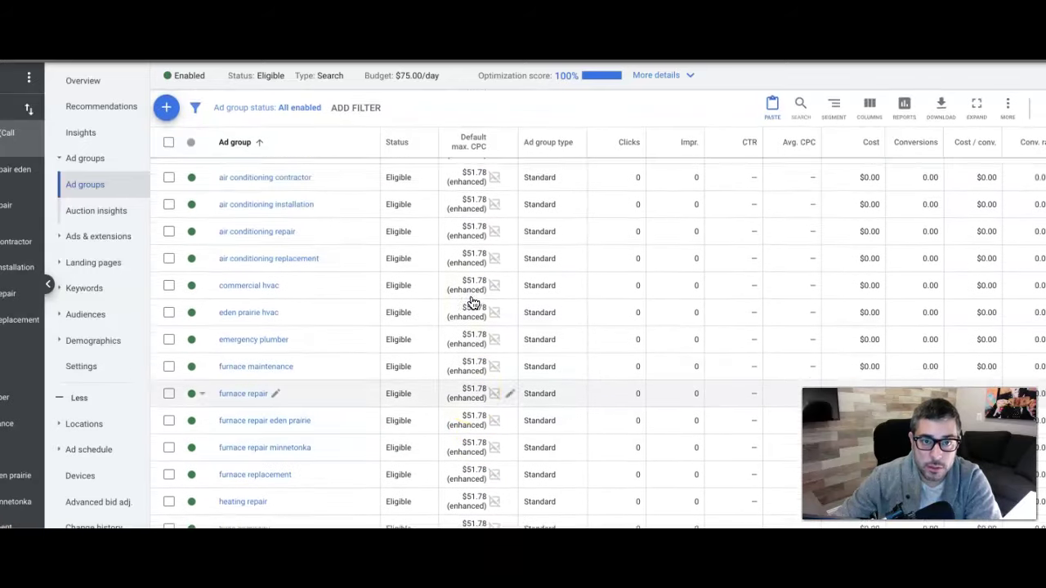
scroll(458, 245, up, 3)
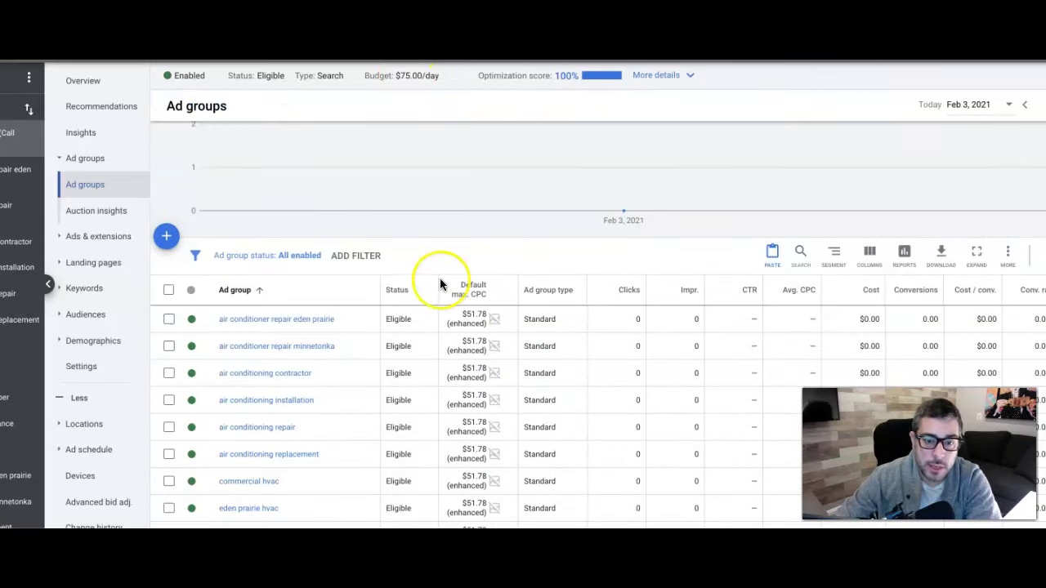
scroll(434, 392, down, 3)
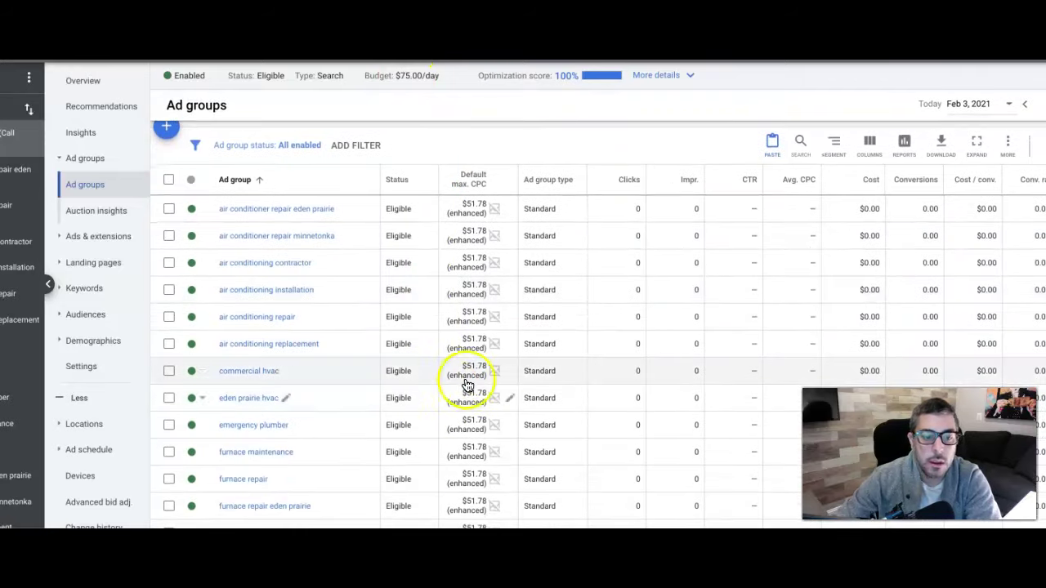
scroll(493, 376, down, 1)
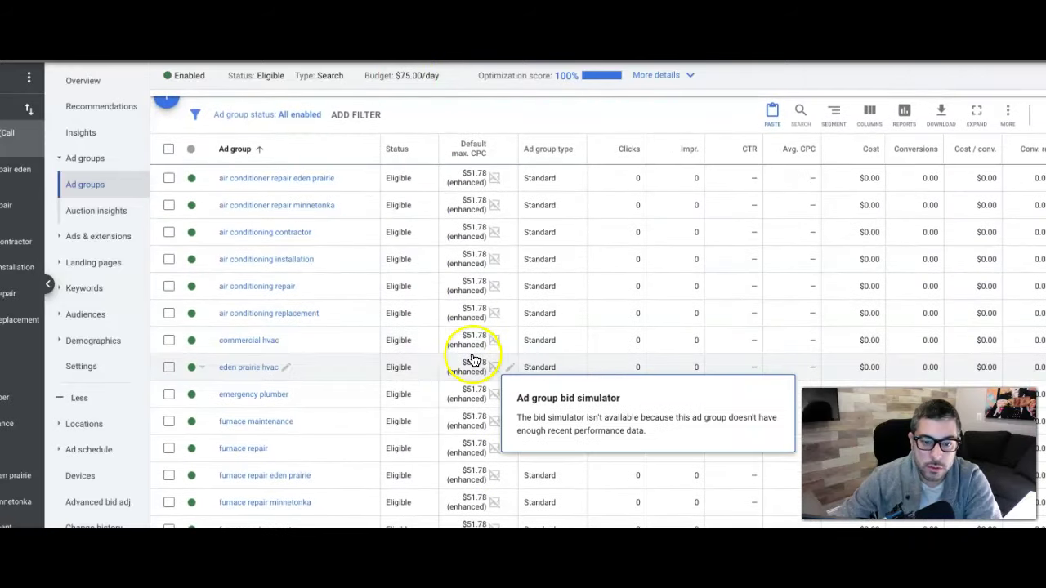
scroll(501, 305, down, 1)
scroll(502, 305, down, 1)
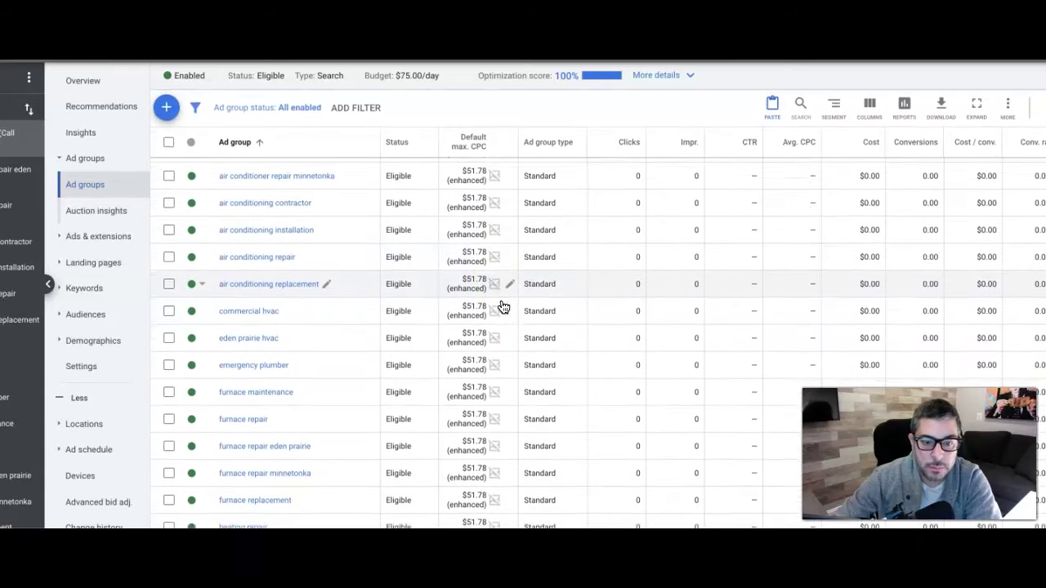
scroll(500, 304, down, 2)
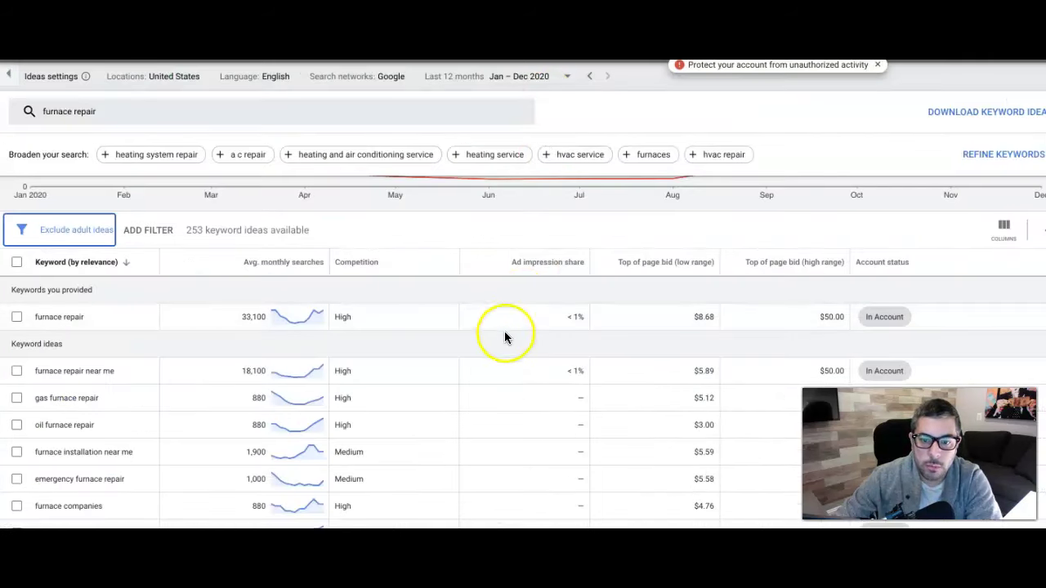
- Return to the furnace repair keyword ideas and review their top-of-page bid estimates
click(504, 333)
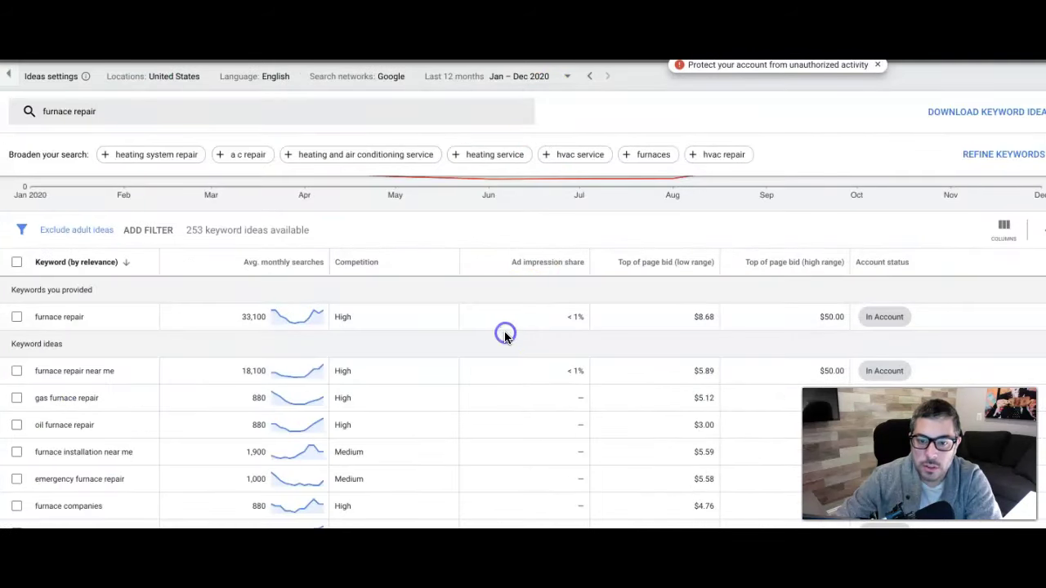
scroll(504, 333, down, 1)
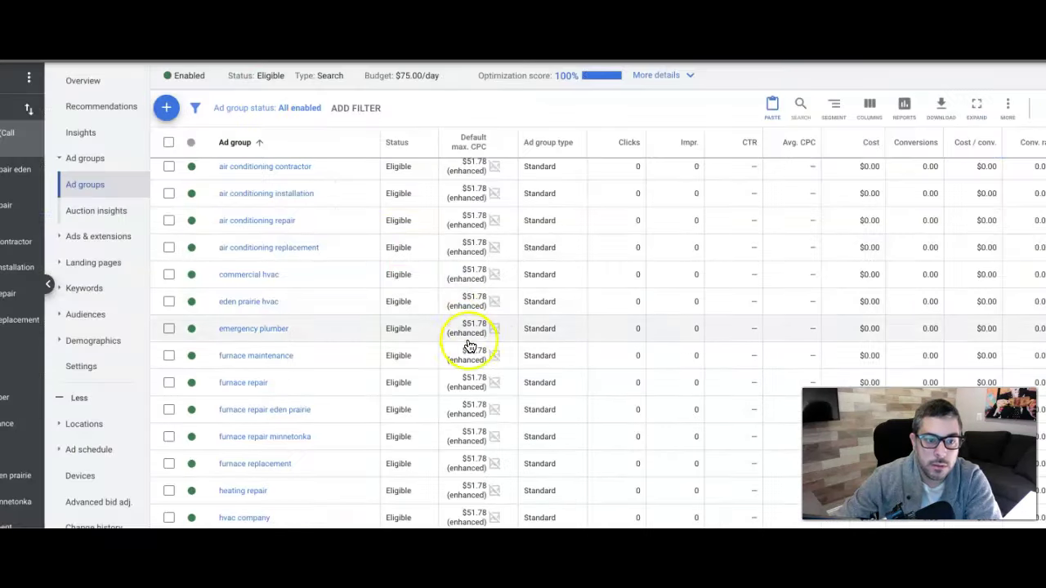
scroll(418, 299, up, 1)
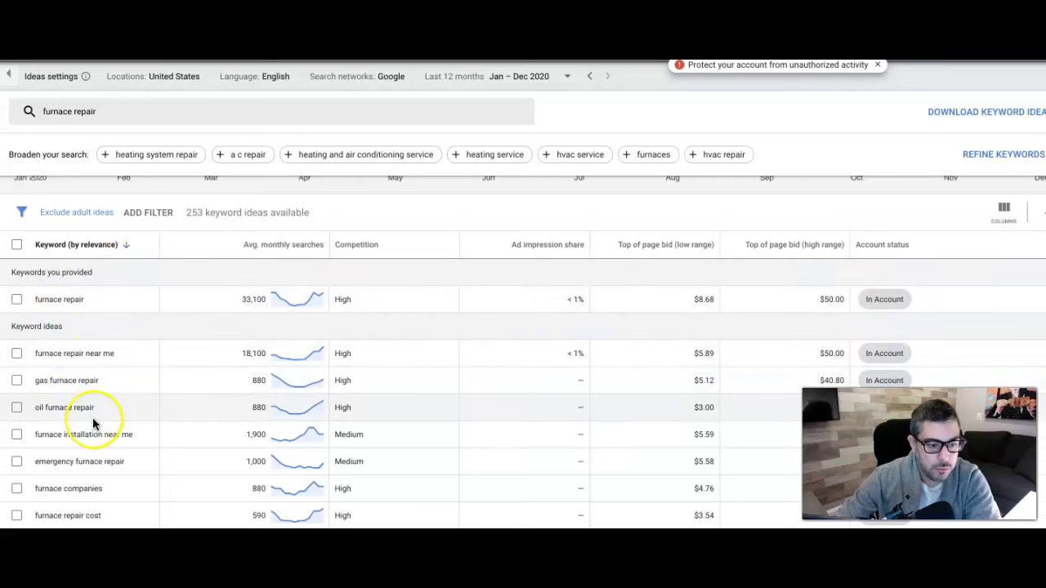
scroll(92, 416, down, 1)
scroll(92, 422, down, 1)
scroll(92, 423, down, 2)
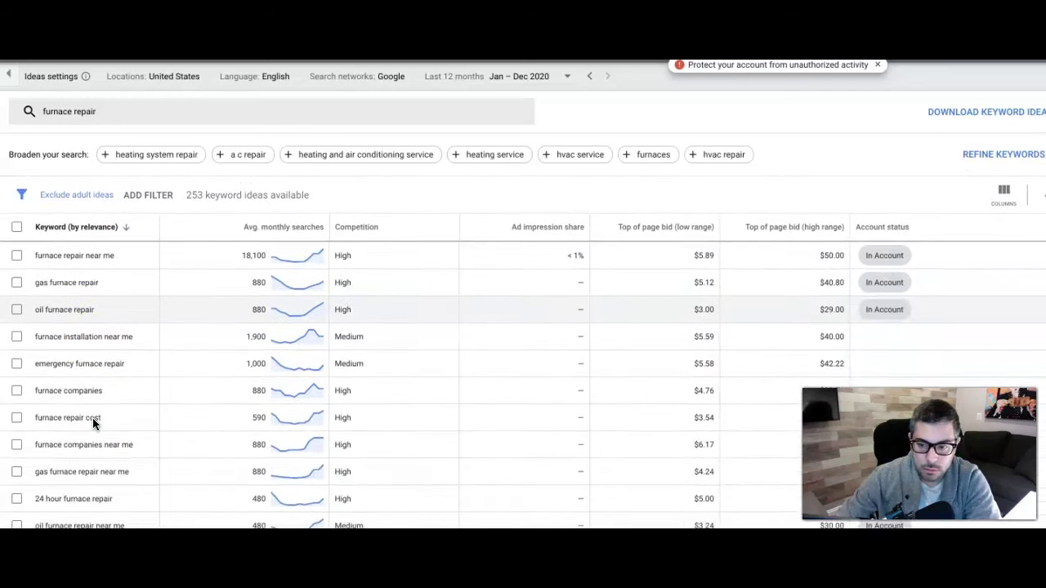
scroll(92, 423, up, 5)
scroll(92, 423, up, 1)
- Filter the keyword ideas to keyword text containing 'repair'
click(149, 262)
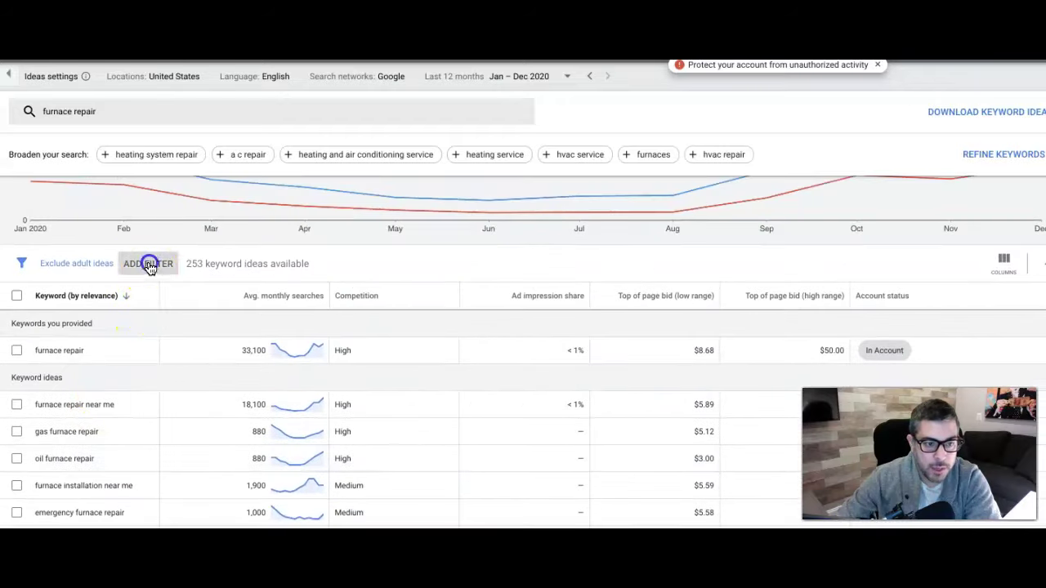
click(184, 339)
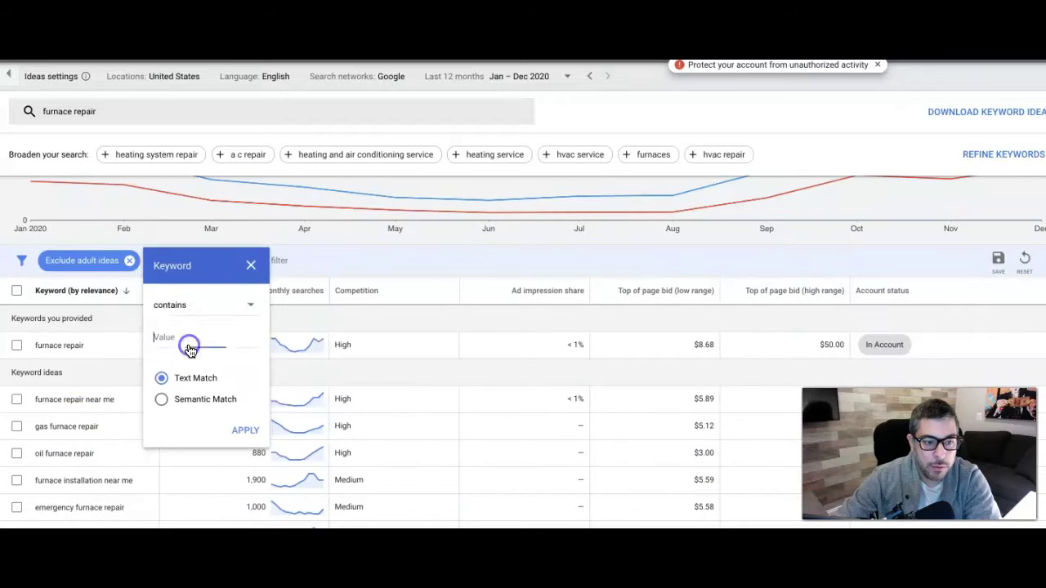
text(re)
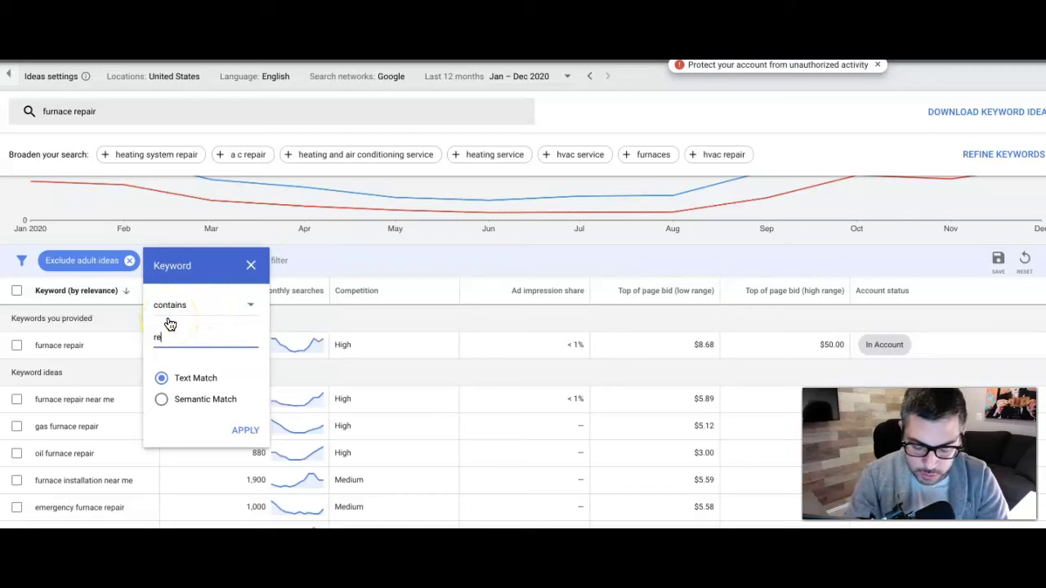
text(pair)
click(245, 430)
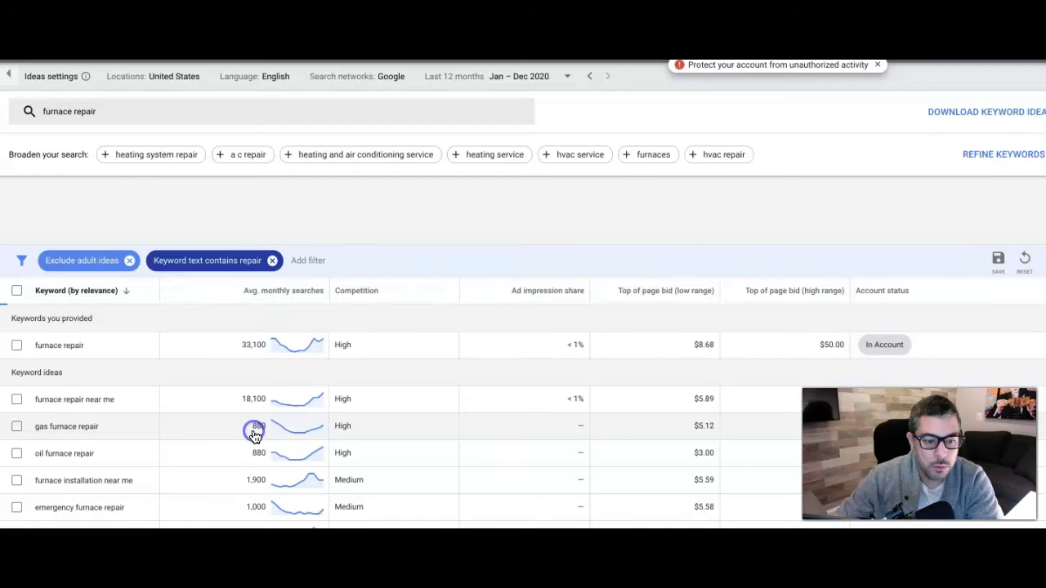
scroll(485, 356, down, 1)
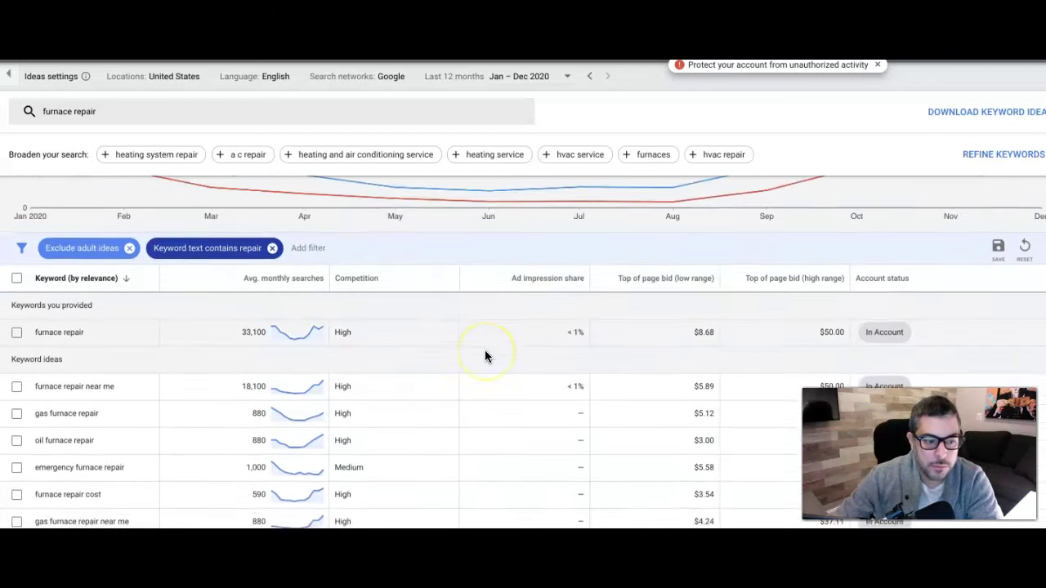
scroll(484, 356, down, 2)
scroll(484, 356, down, 2)
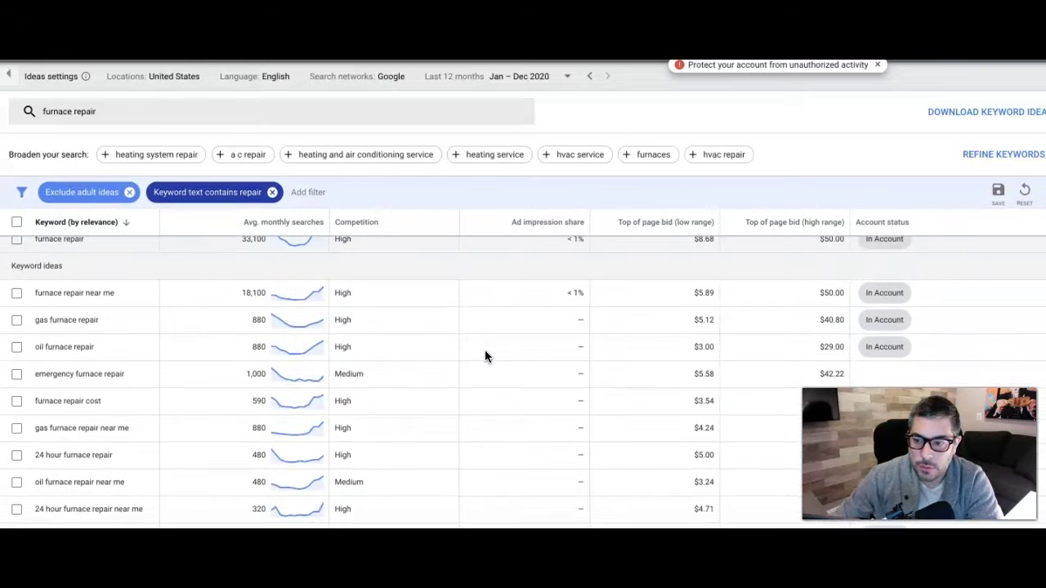
- Scroll the ad groups list, confirming groups through heating repair all read $51.78
scroll(484, 356, down, 2)
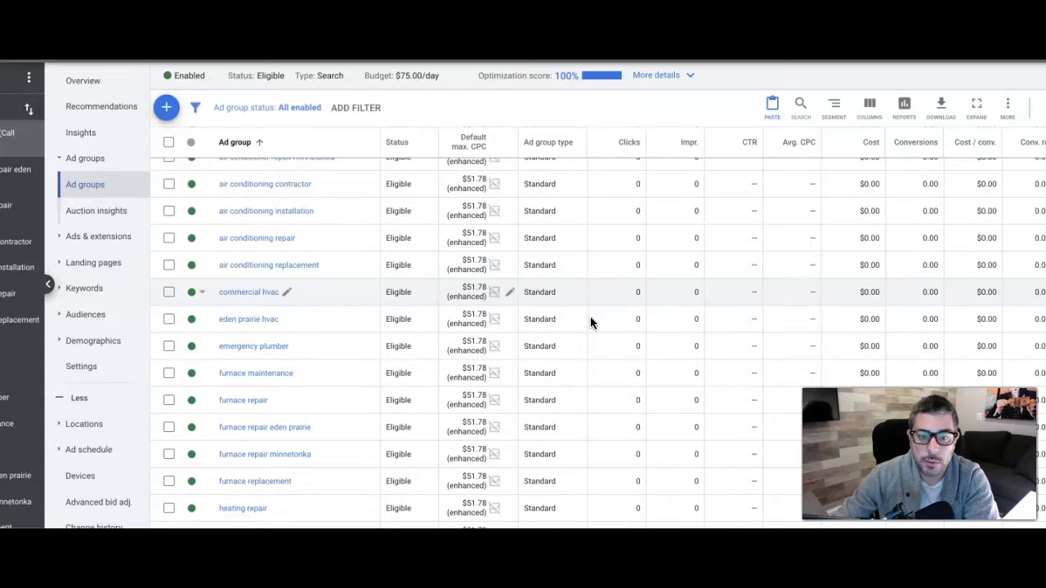
- Scroll the ad groups table checking each group's $51.78 default max CPC
scroll(385, 330, down, 3)
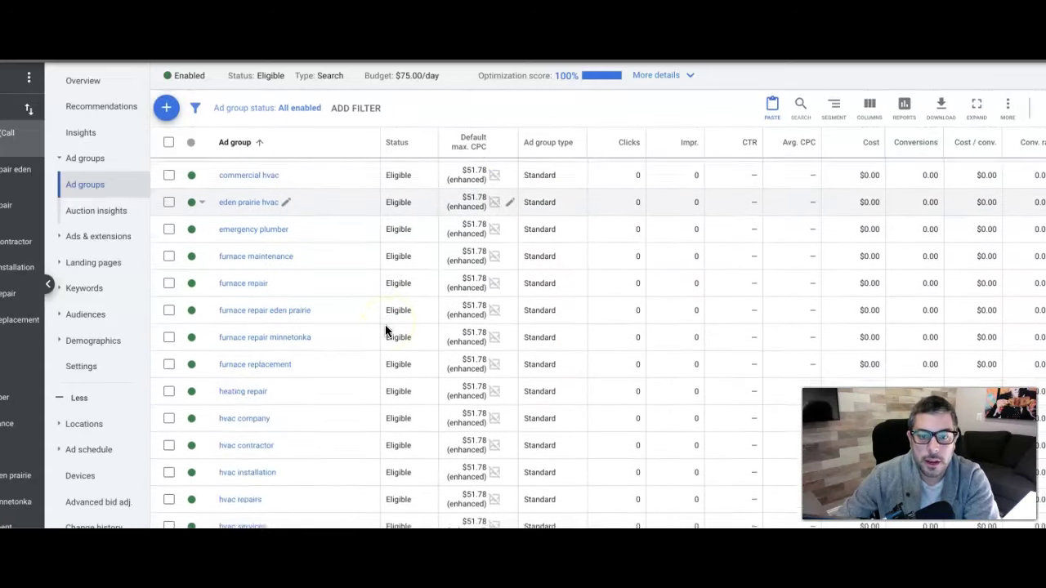
scroll(385, 330, up, 2)
scroll(384, 330, up, 3)
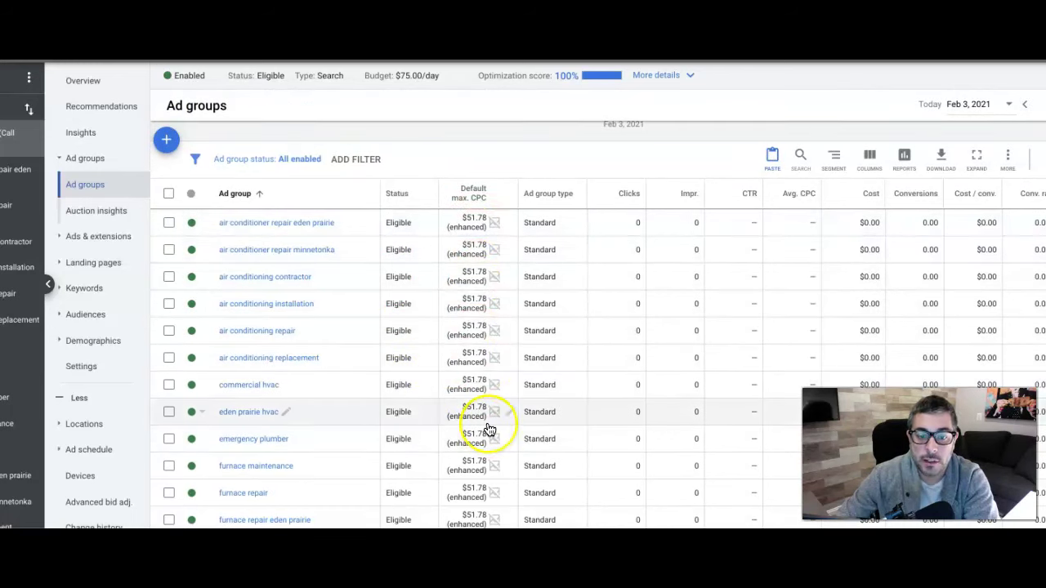
scroll(488, 429, down, 3)
scroll(488, 427, down, 1)
scroll(473, 399, up, 2)
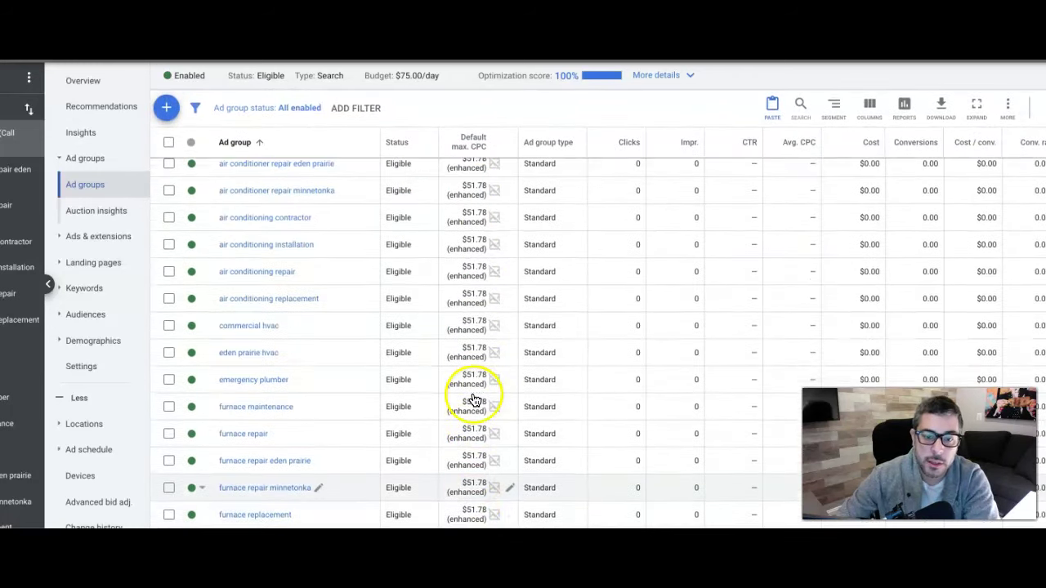
scroll(472, 351, up, 1)
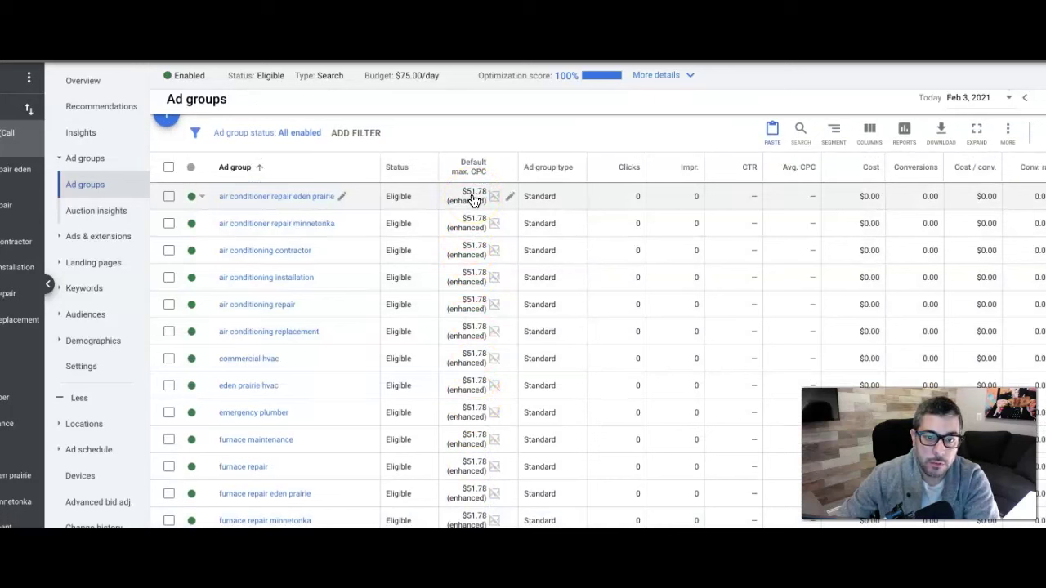
click(473, 330)
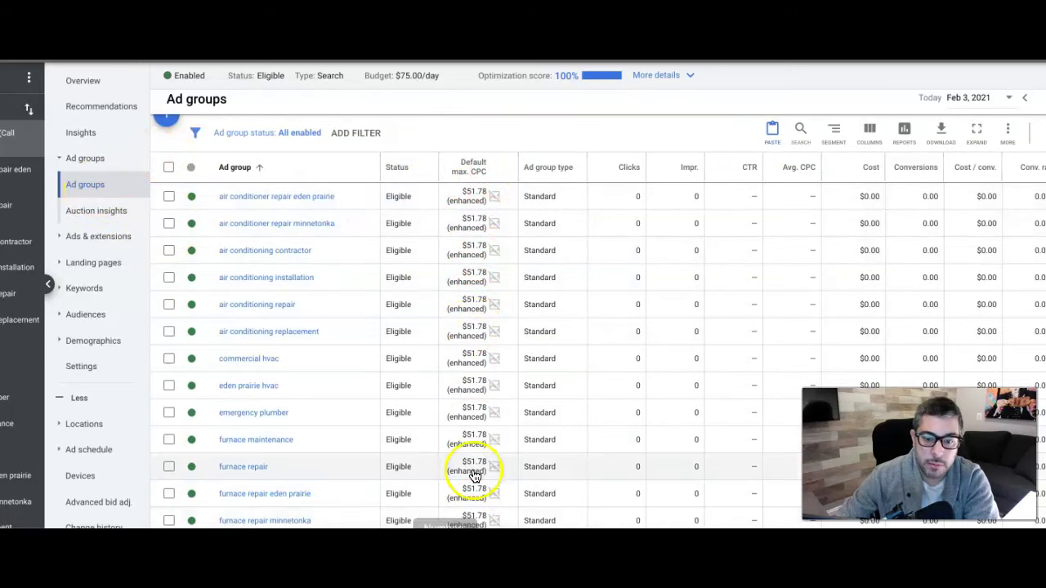
- Finish reviewing the groups and return to the repair-only furnace repair keyword ideas
scroll(478, 315, down, 1)
scroll(482, 316, down, 2)
scroll(482, 315, down, 1)
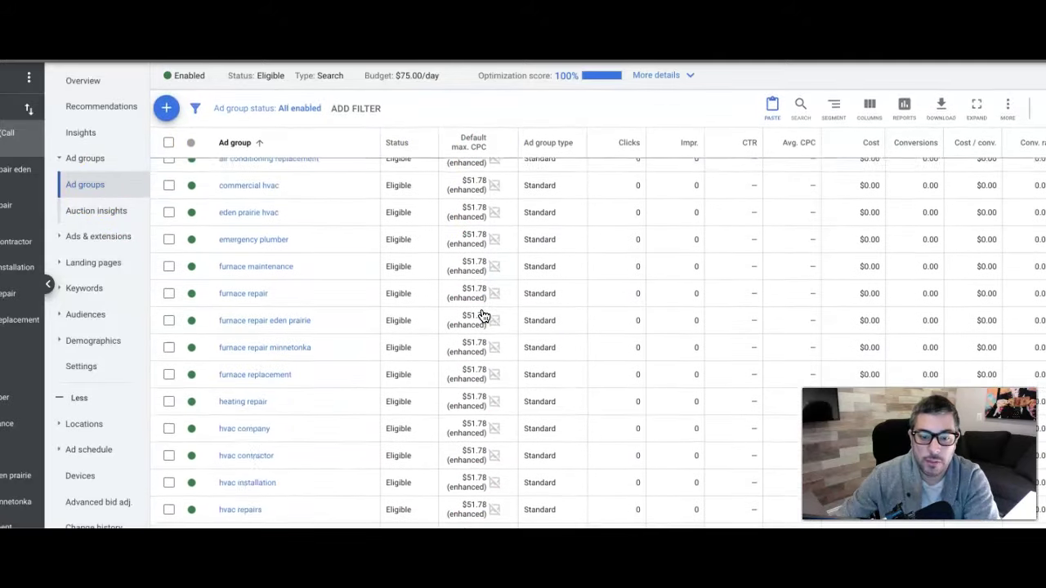
scroll(482, 316, down, 2)
scroll(482, 315, down, 2)
scroll(484, 316, down, 1)
scroll(482, 315, down, 1)
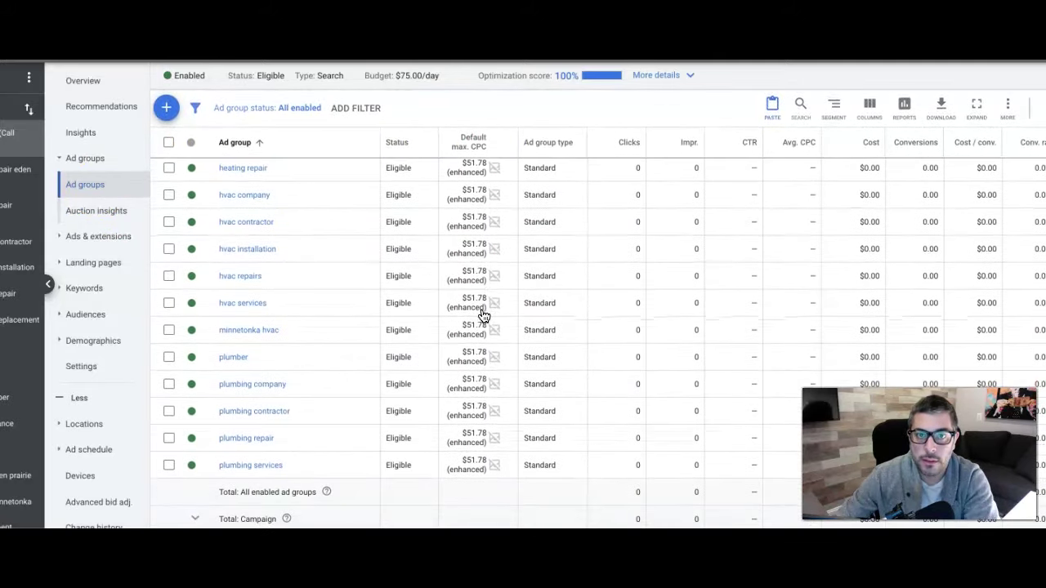
scroll(482, 315, down, 1)
click(459, 433)
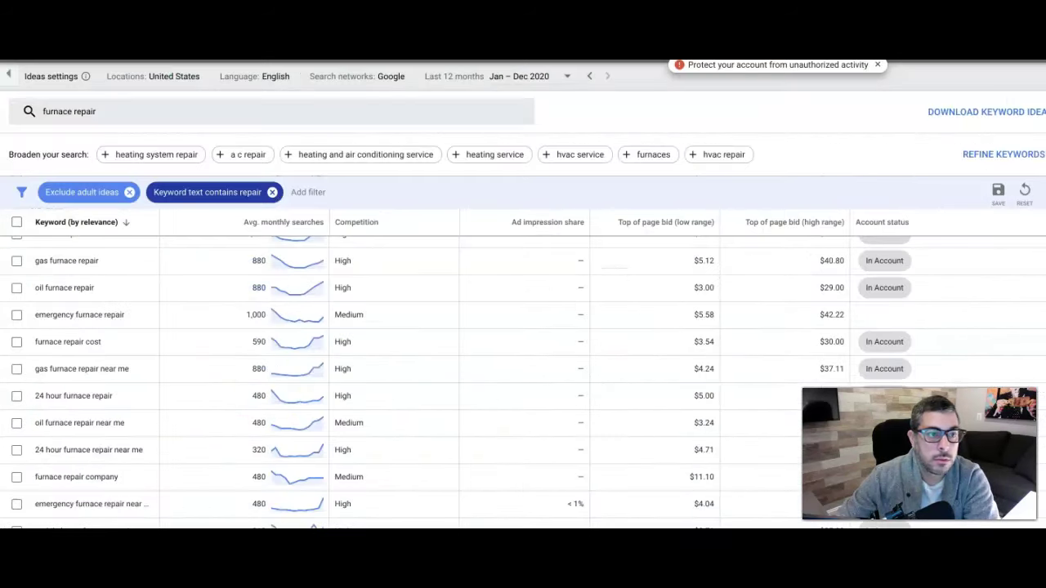
- Replace 'furnace repair' with 'plumber' and review repair-only ideas like plumbing repair at $5.16–$32.00
click(70, 111)
click(128, 176)
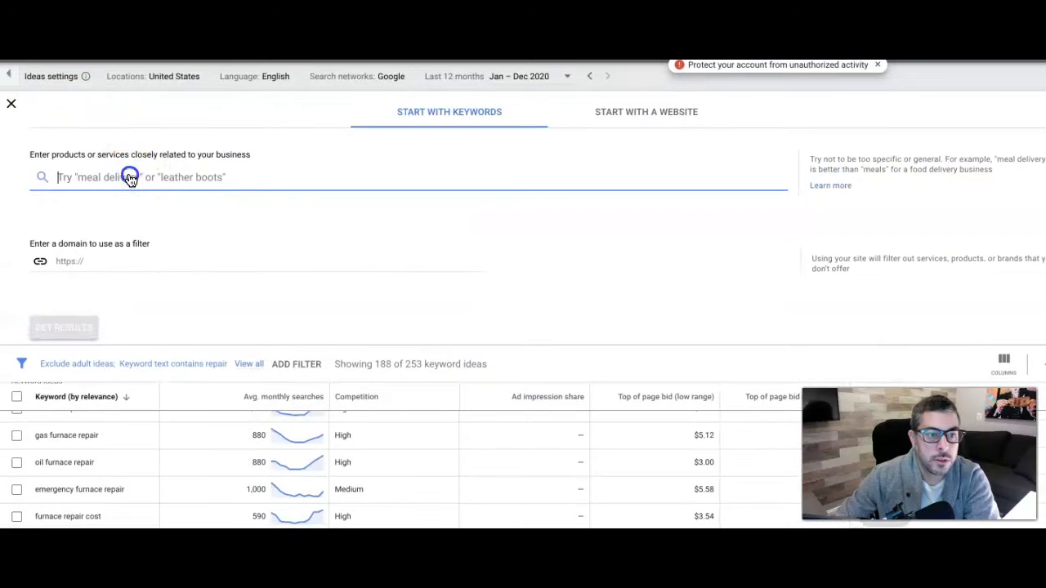
text(pl)
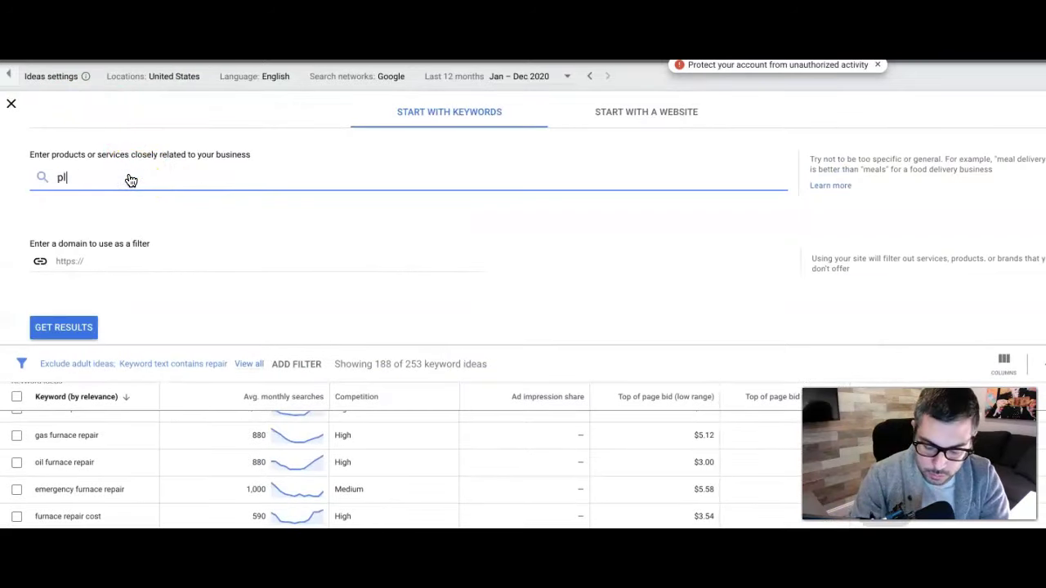
text(umber)
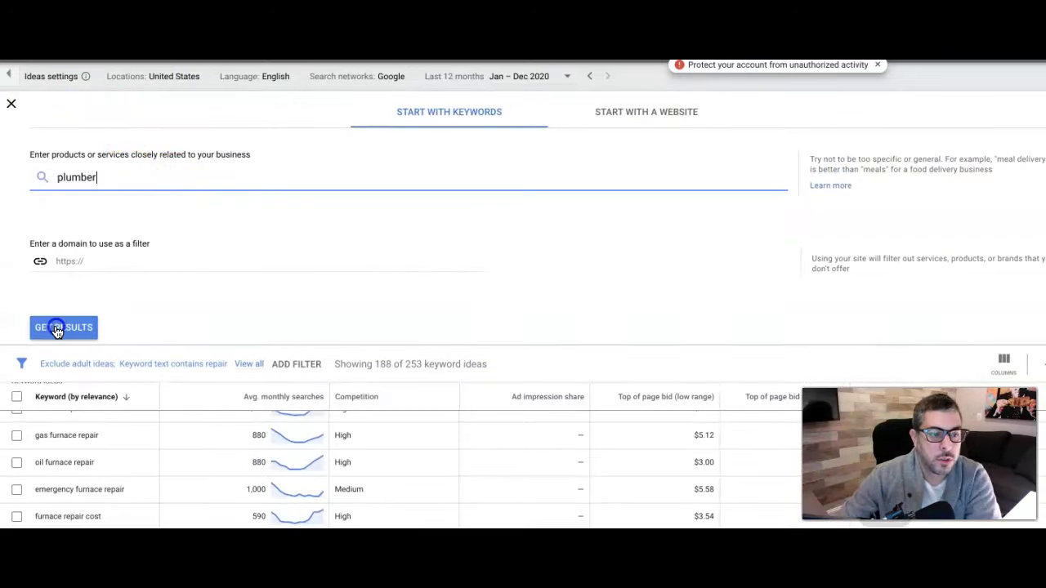
click(56, 329)
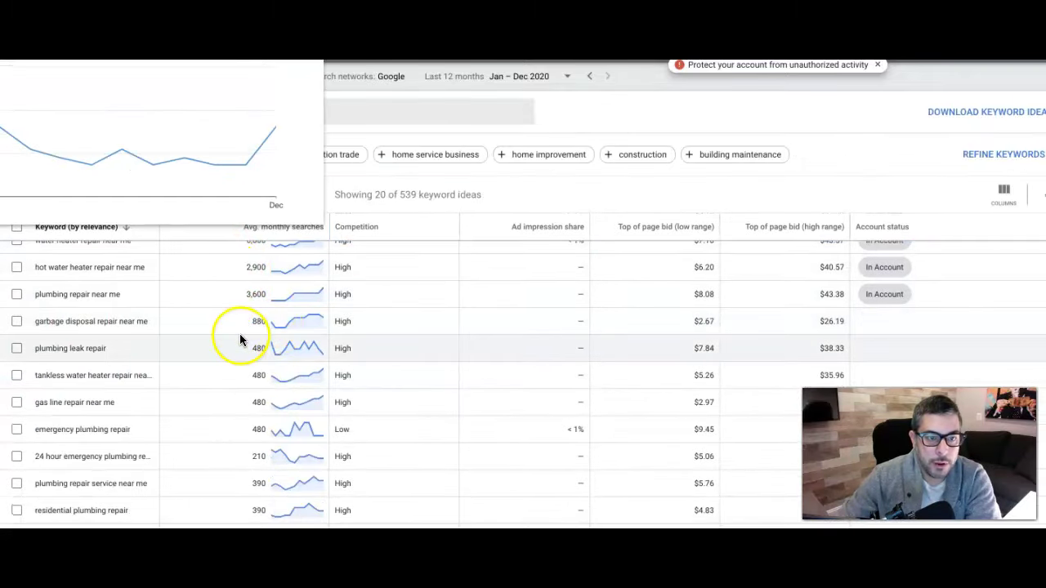
scroll(308, 249, up, 3)
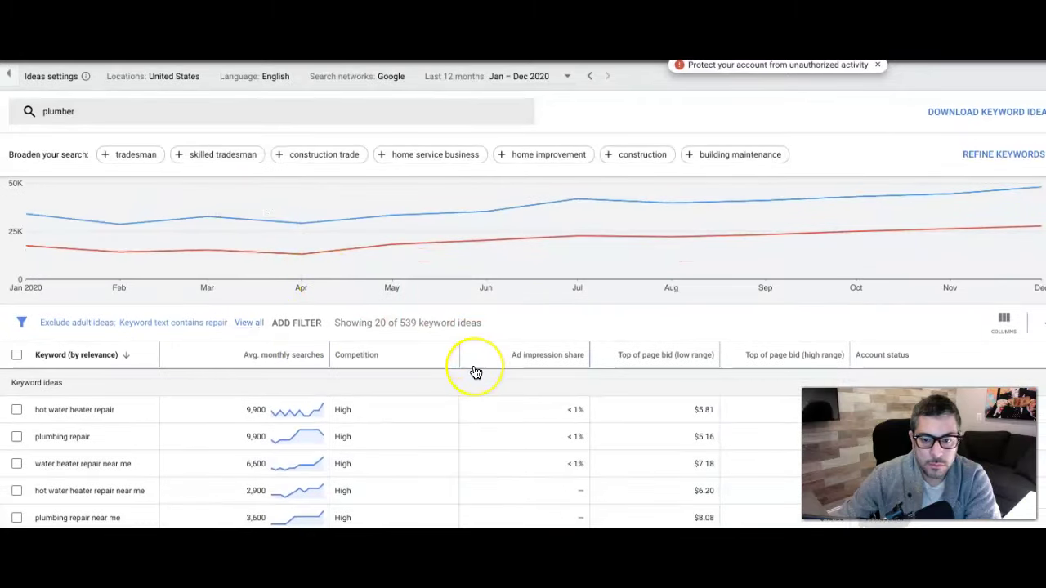
scroll(475, 373, down, 1)
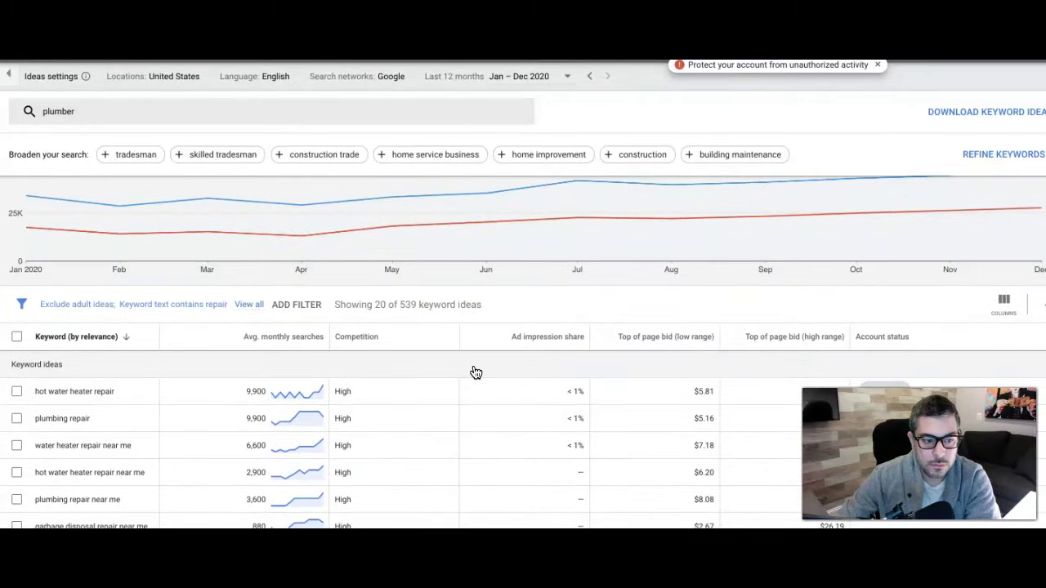
scroll(285, 385, down, 1)
- Remove the keyword contains 'repair' filter to show broader plumber ideas
scroll(285, 386, down, 1)
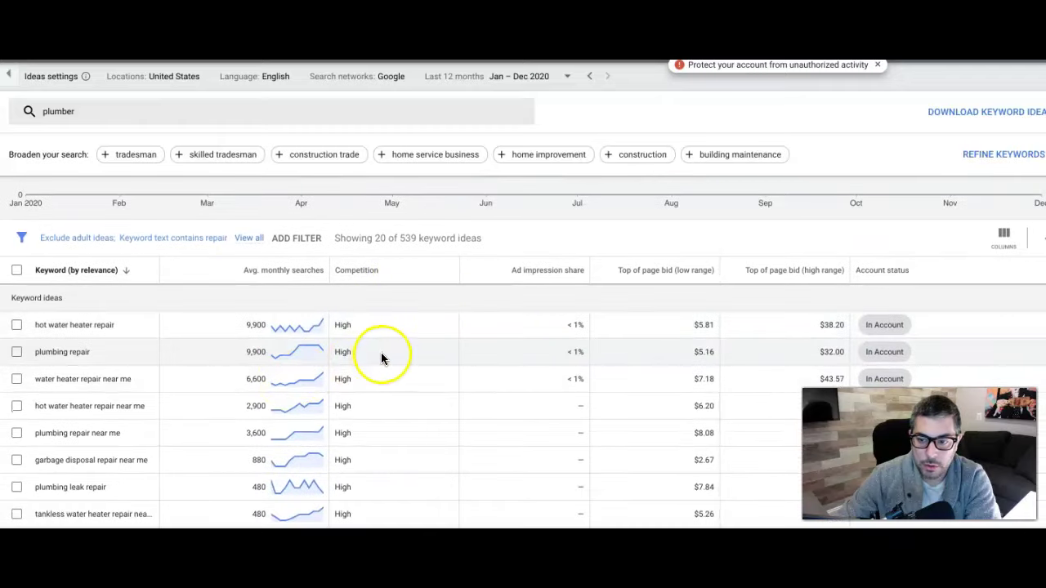
click(210, 238)
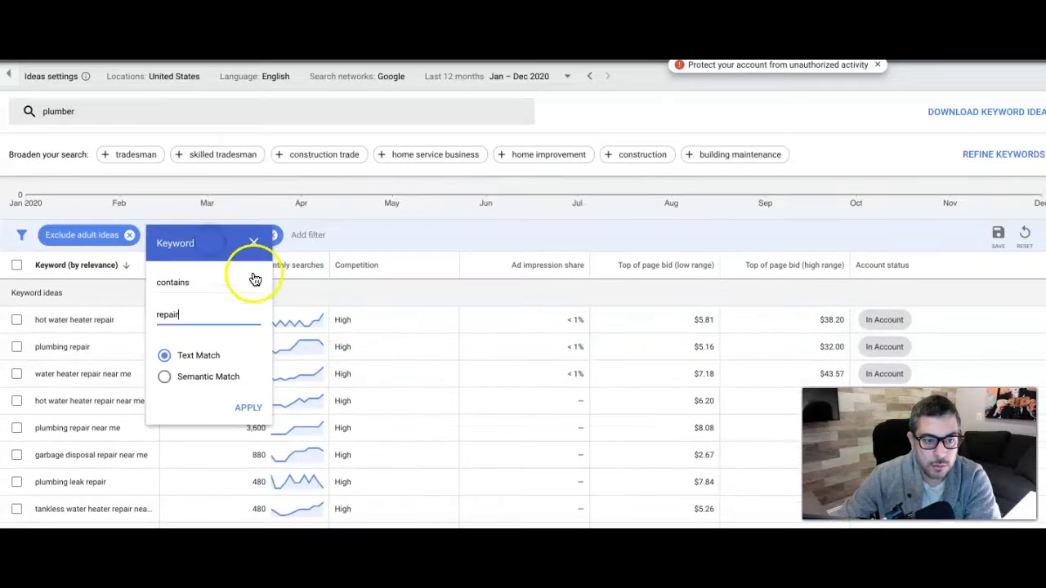
click(272, 234)
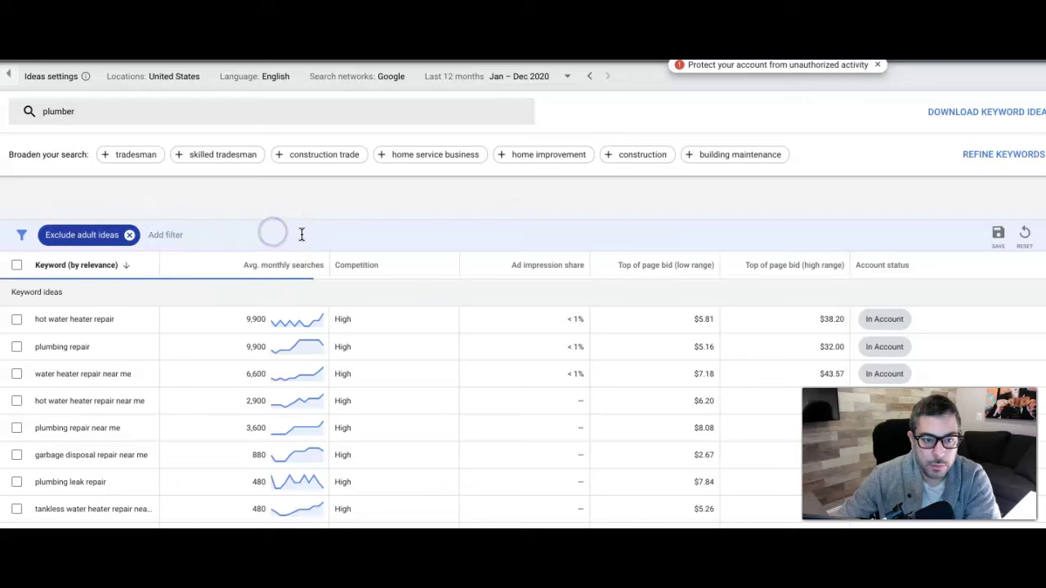
scroll(443, 367, down, 3)
scroll(443, 367, down, 1)
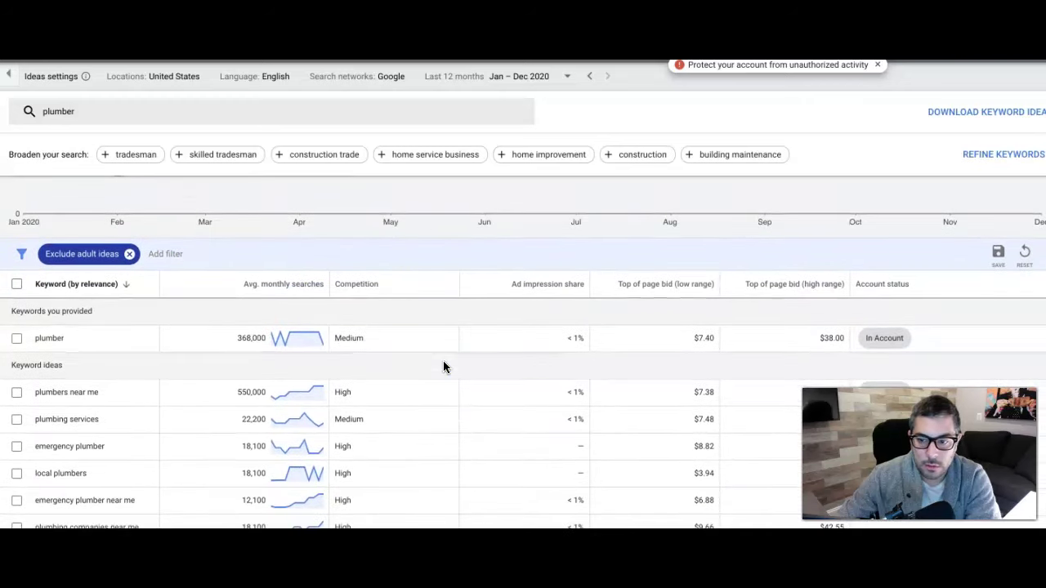
- Scroll through the broad plumber ideas, such as local plumbers near me at $5.13–$39.92
scroll(825, 343, down, 2)
scroll(822, 340, down, 1)
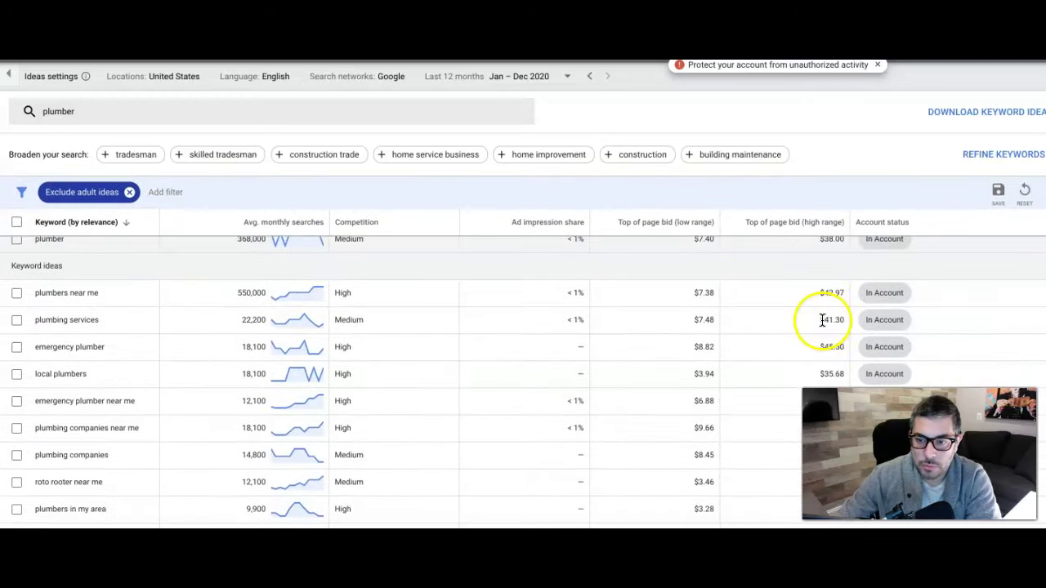
scroll(815, 343, down, 2)
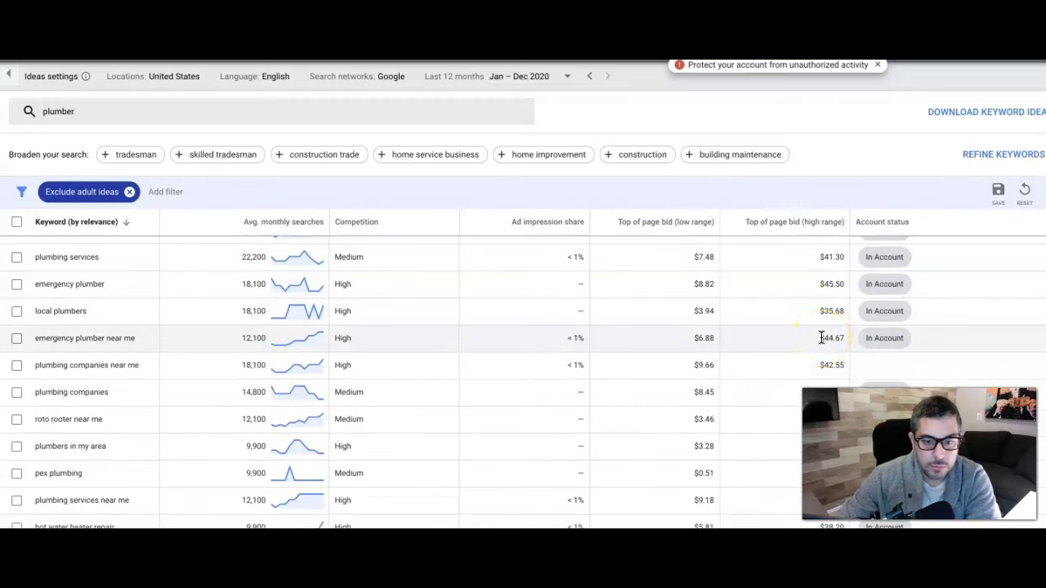
scroll(821, 359, down, 1)
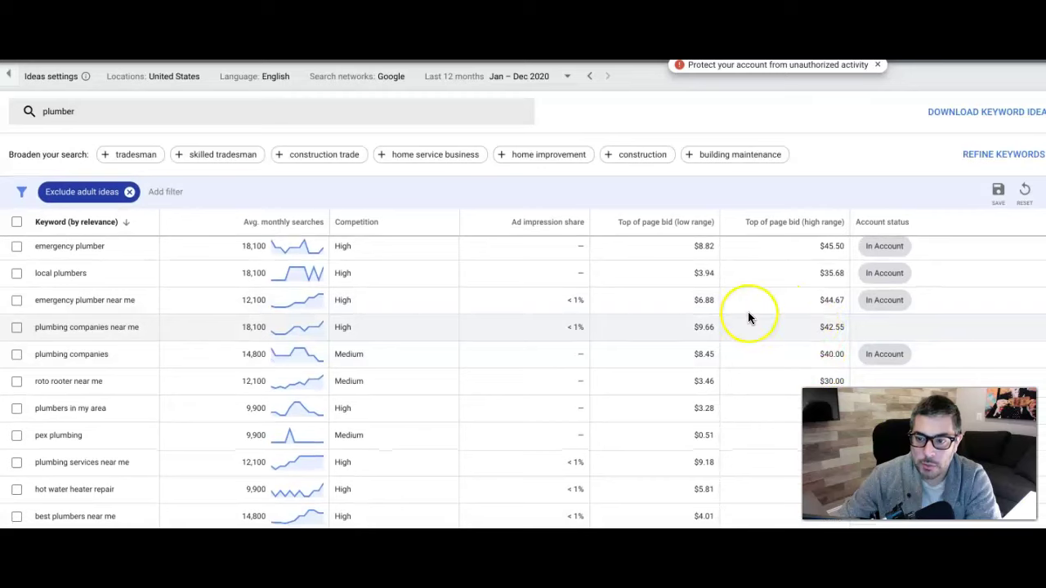
scroll(748, 317, down, 1)
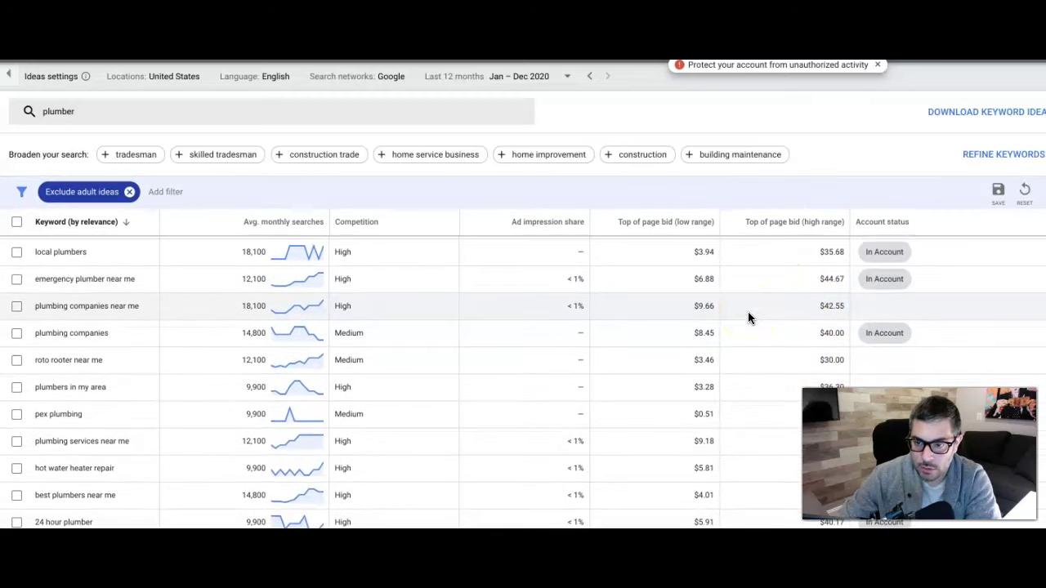
scroll(748, 317, down, 2)
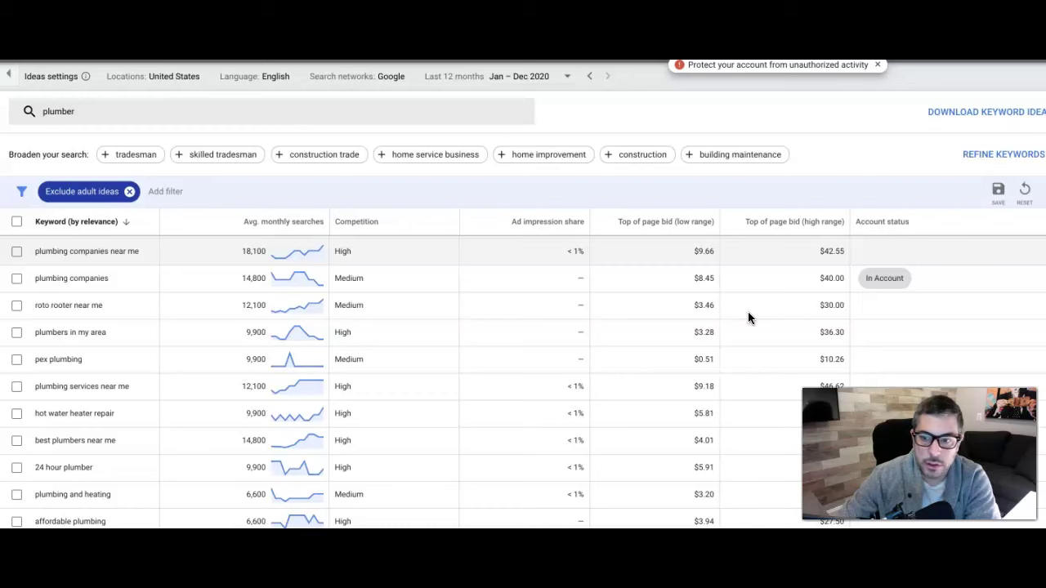
scroll(735, 321, down, 2)
scroll(735, 321, down, 2)
scroll(735, 326, down, 1)
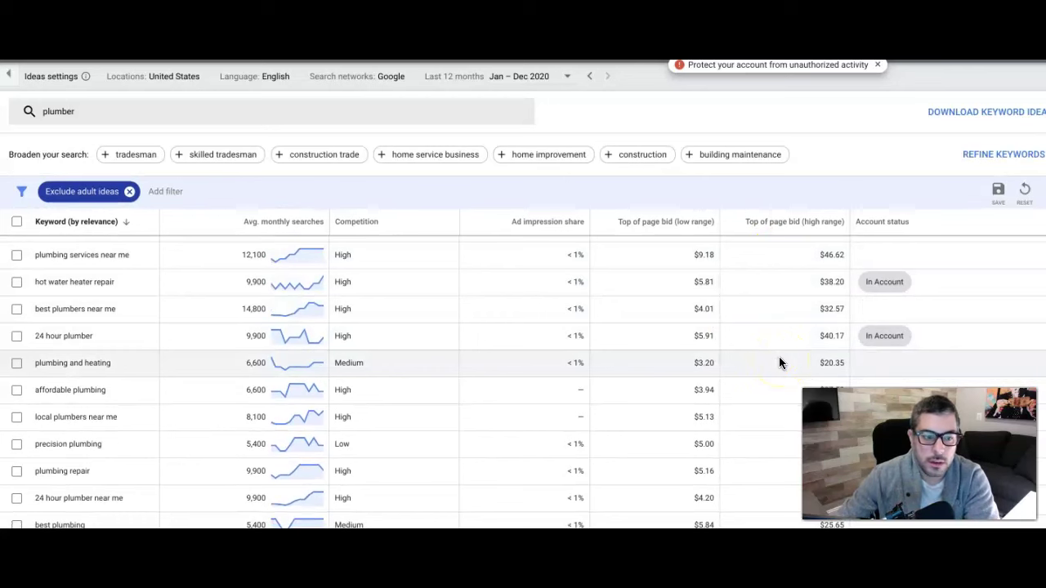
scroll(778, 362, down, 2)
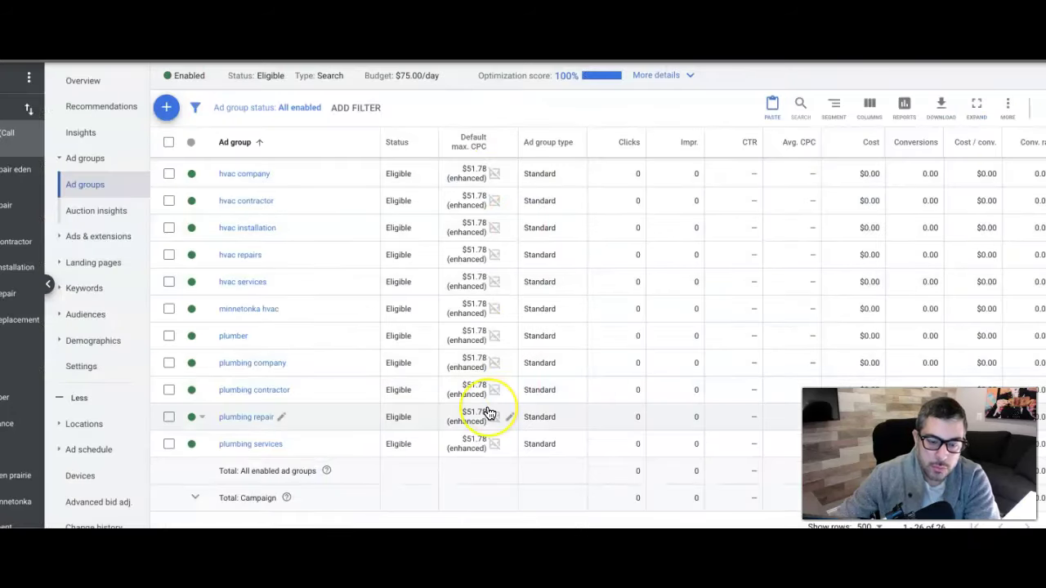
- Check each ad group, including plumbing repair, shows a $51.78 default max CPC
scroll(489, 414, up, 1)
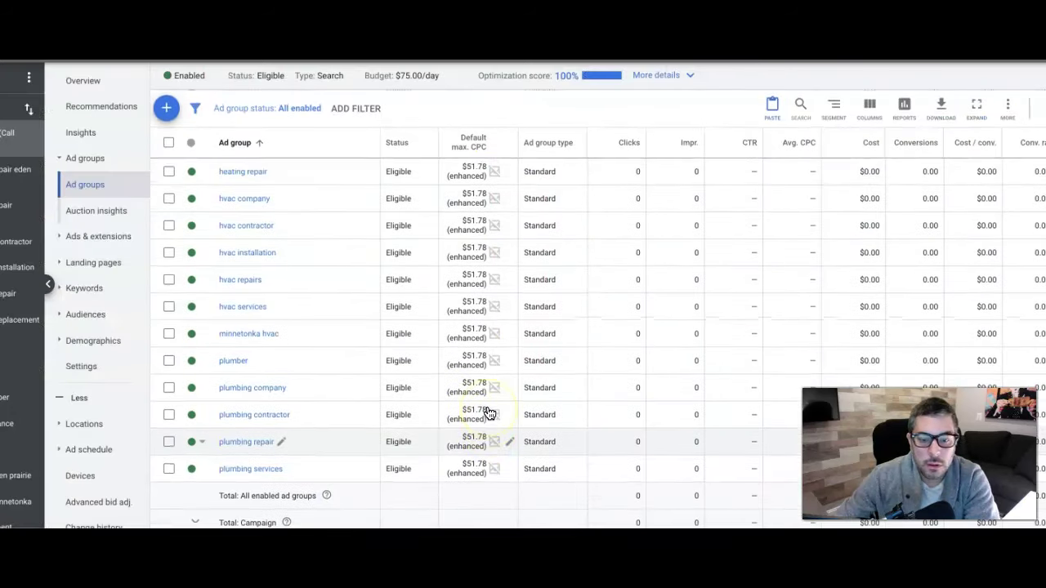
scroll(488, 411, up, 1)
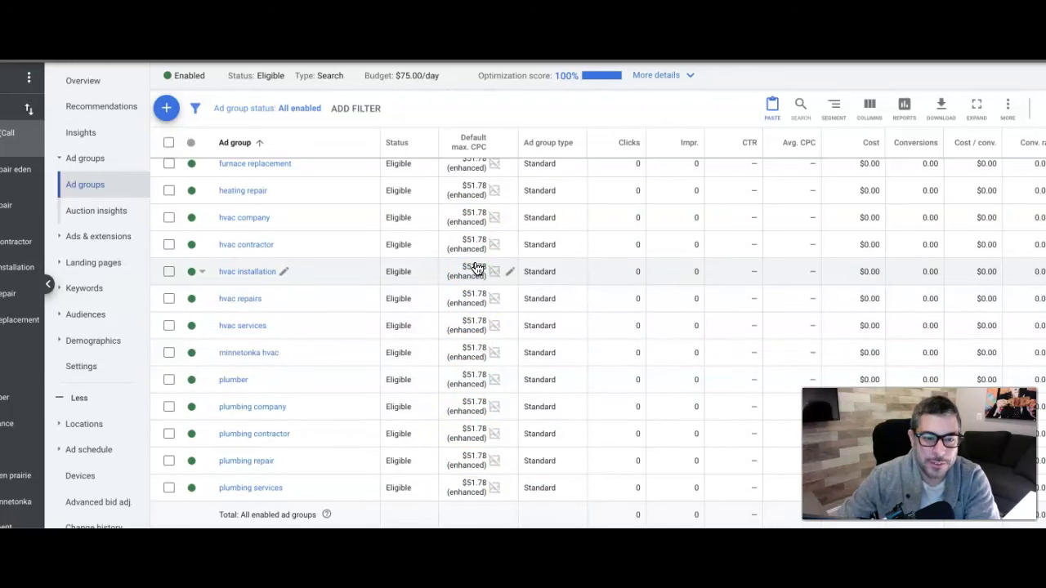
click(474, 457)
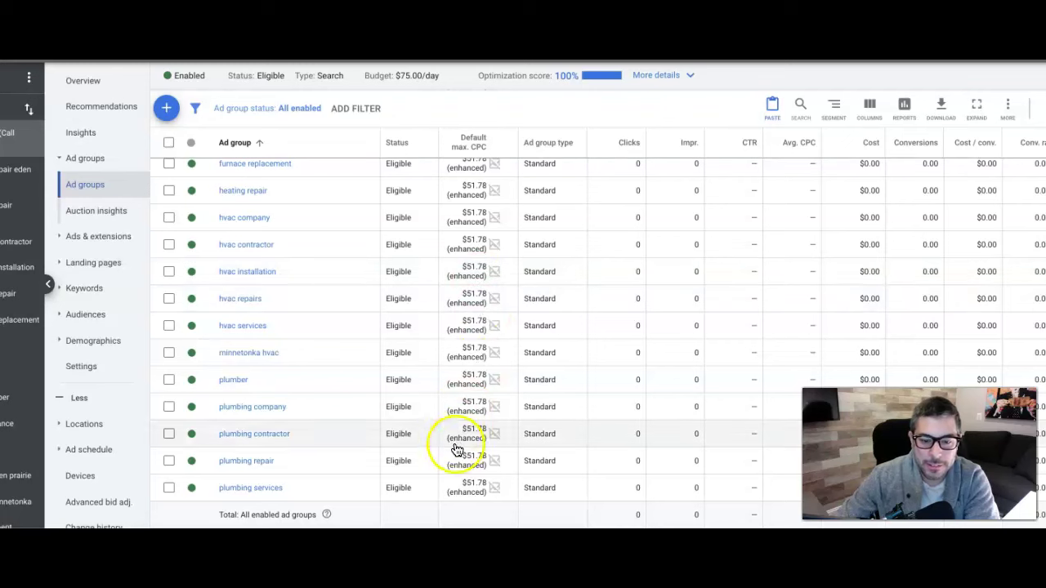
scroll(474, 456, down, 1)
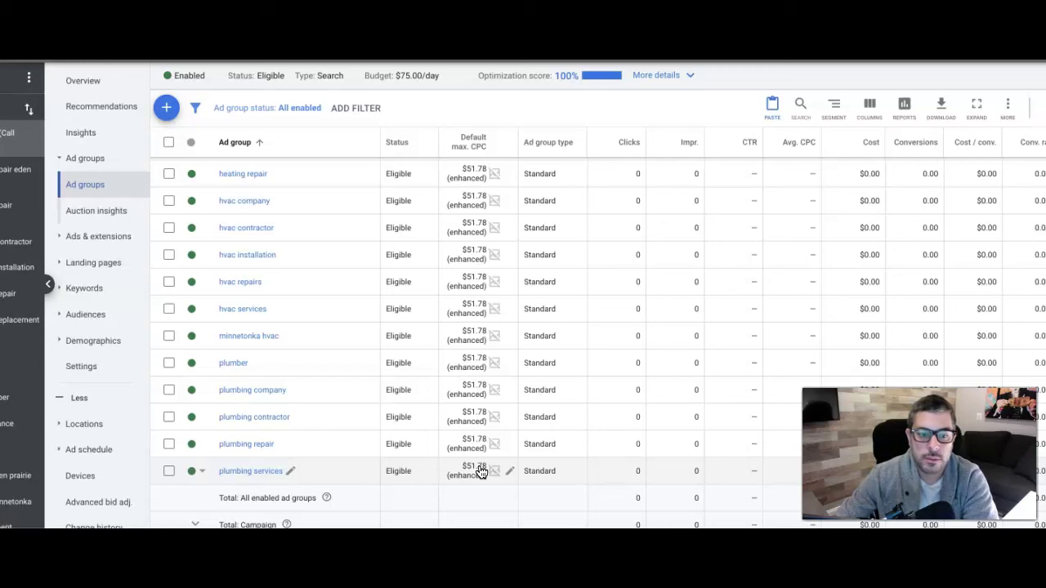
scroll(423, 432, up, 1)
scroll(423, 432, up, 2)
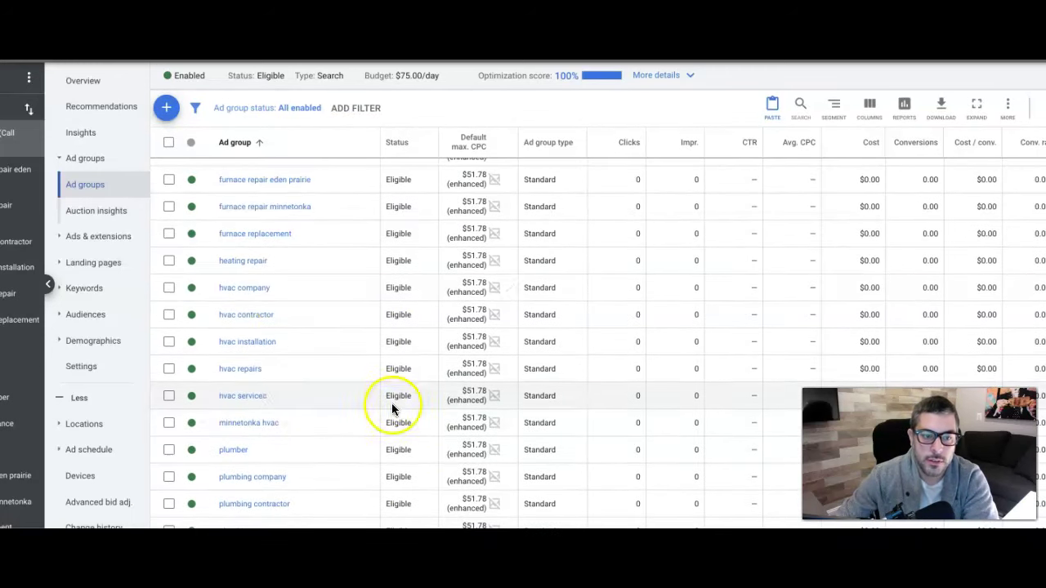
mouse_move(466, 201)
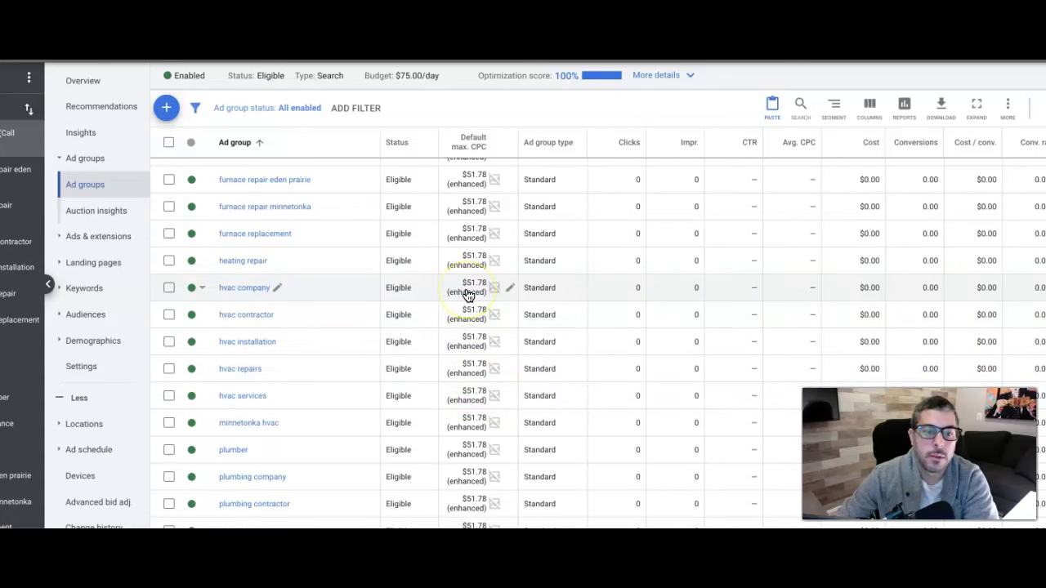
scroll(466, 295, up, 1)
scroll(450, 299, up, 1)
scroll(450, 319, up, 2)
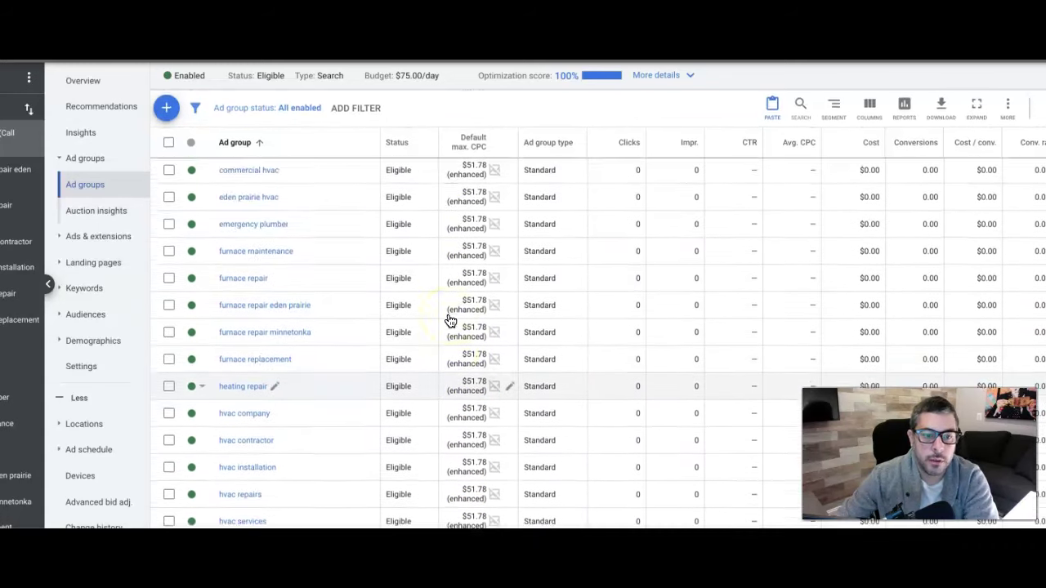
scroll(449, 320, up, 2)
scroll(449, 321, up, 1)
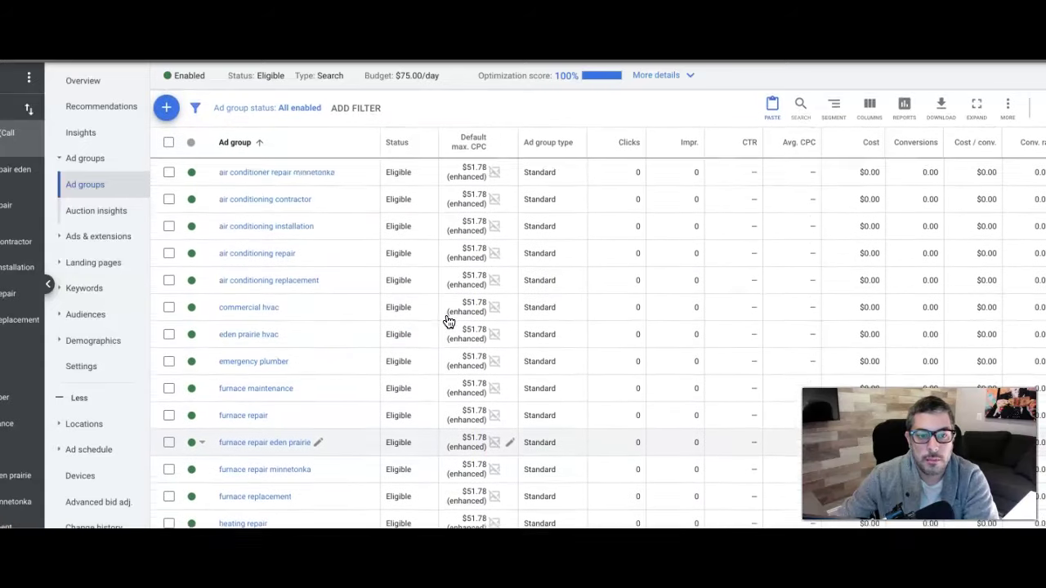
scroll(448, 321, up, 2)
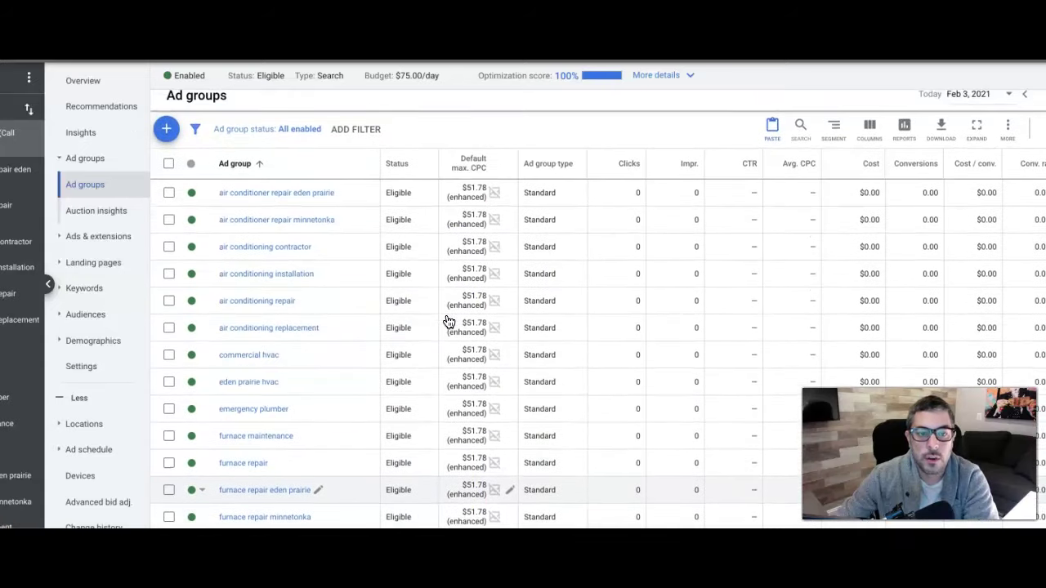
- Go back to the broad plumber keyword ideas, e.g. 24 hour plumber at $5.91–$40.17
click(392, 302)
click(611, 221)
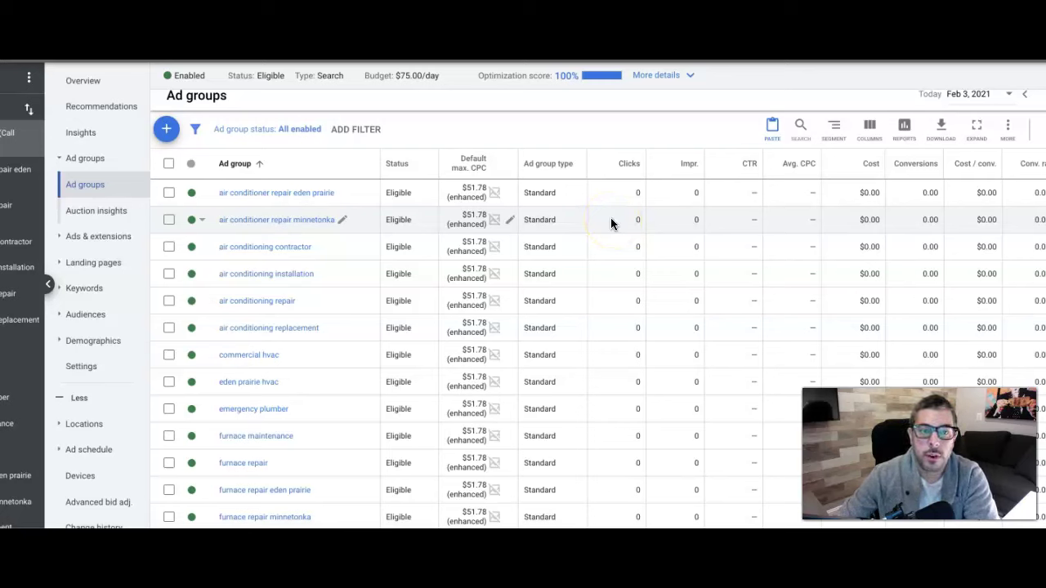
scroll(538, 245, down, 1)
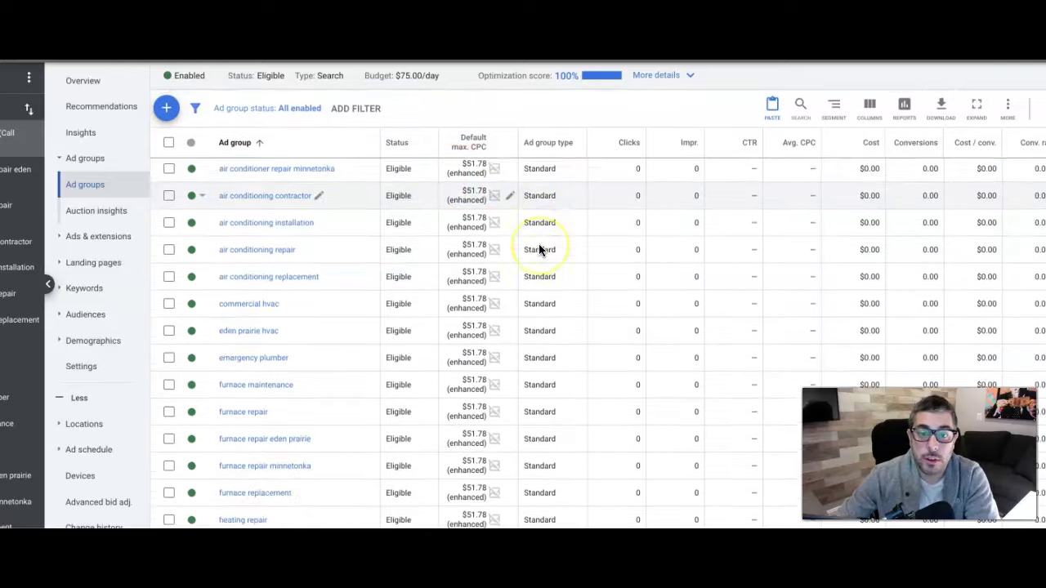
scroll(539, 249, down, 2)
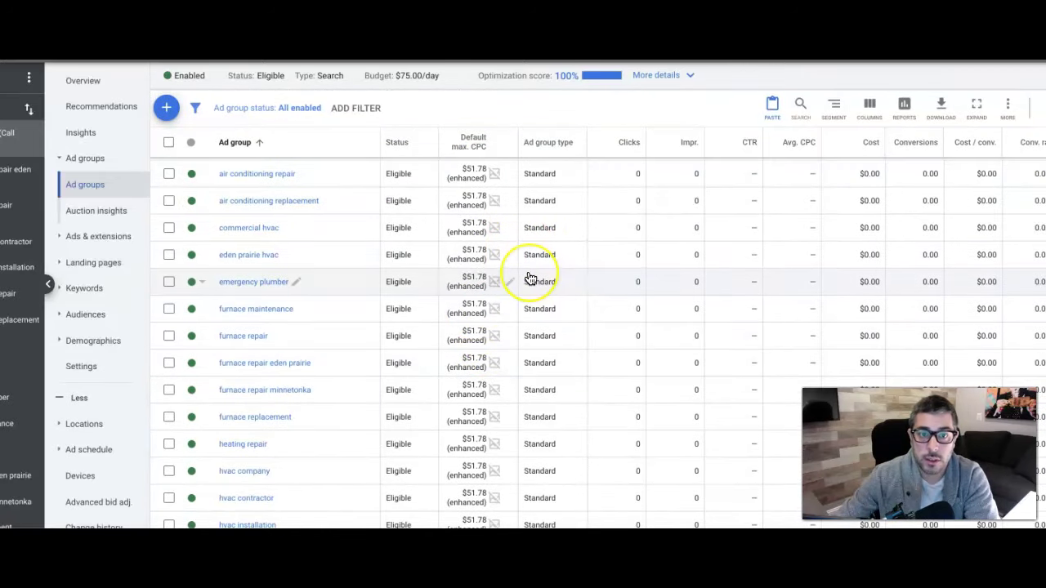
scroll(527, 278, up, 2)
scroll(521, 275, up, 3)
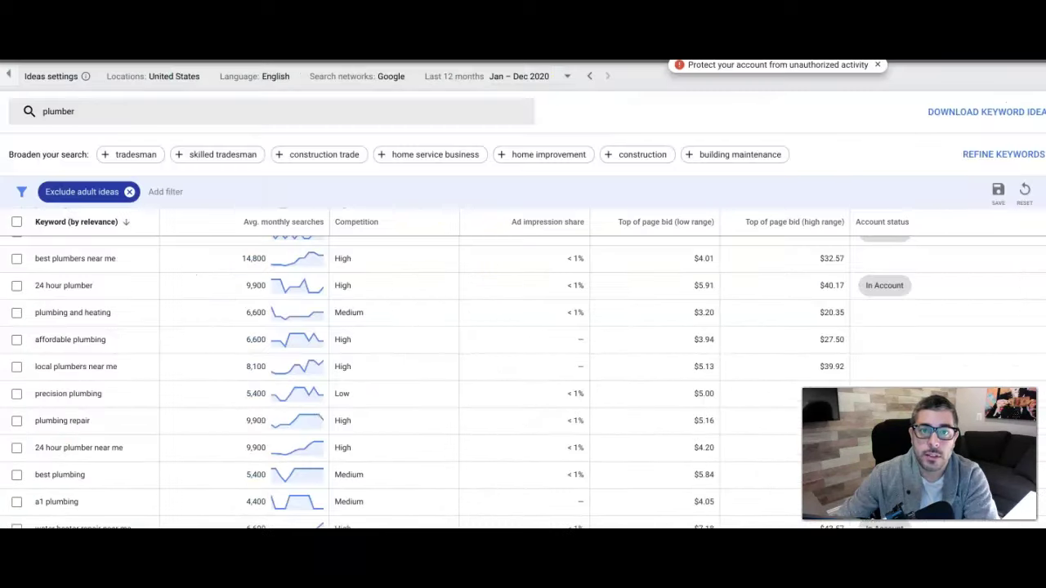
scroll(329, 357, up, 5)
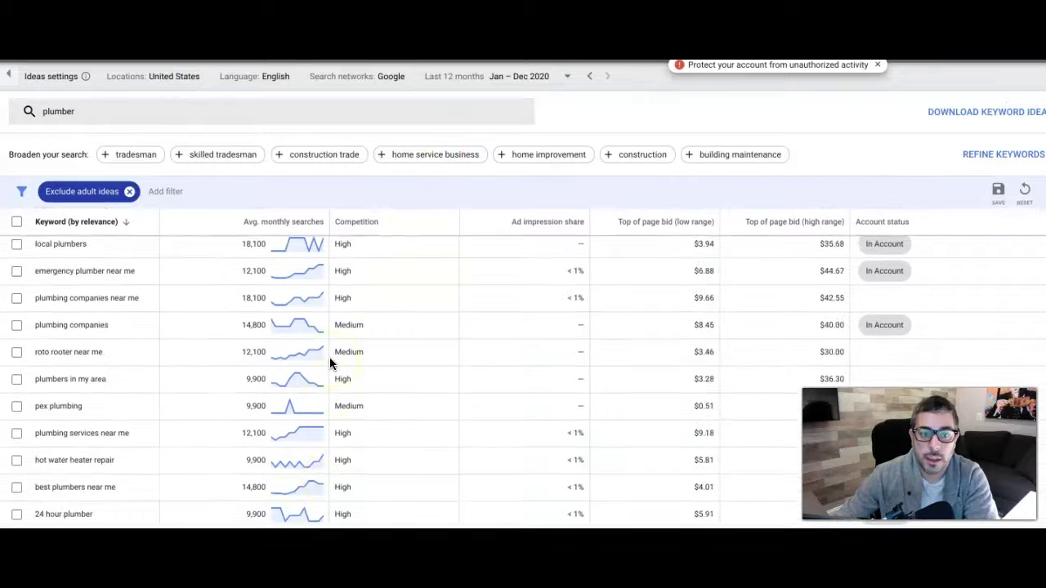
scroll(329, 357, up, 2)
scroll(485, 304, up, 2)
scroll(485, 304, up, 1)
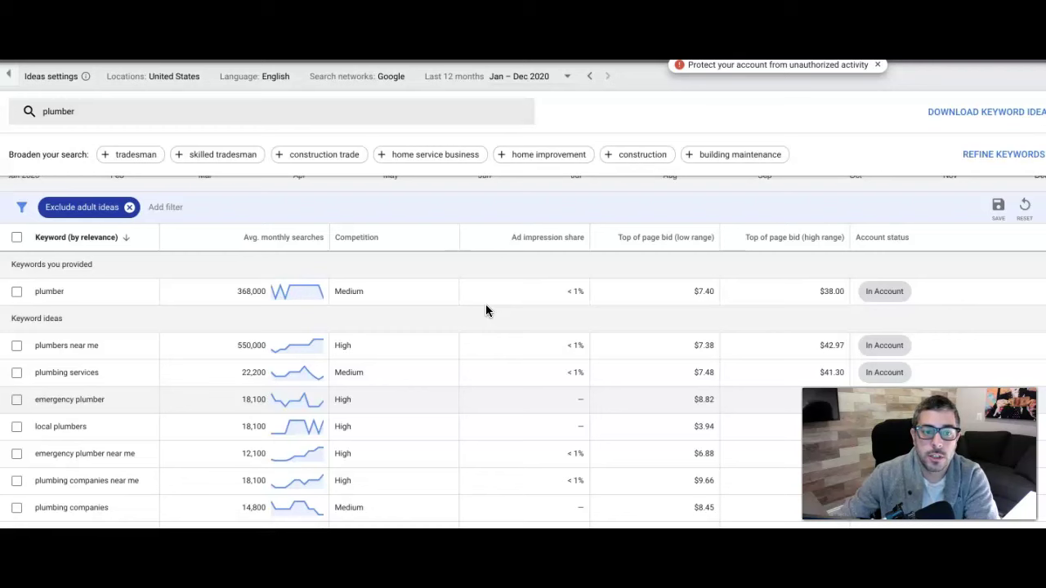
scroll(455, 327, down, 2)
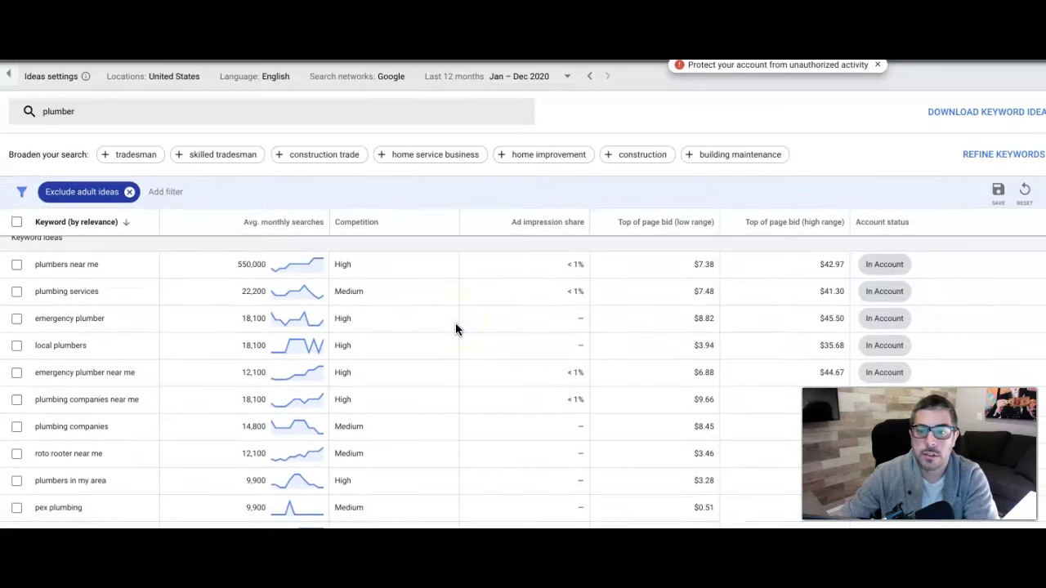
scroll(456, 329, up, 2)
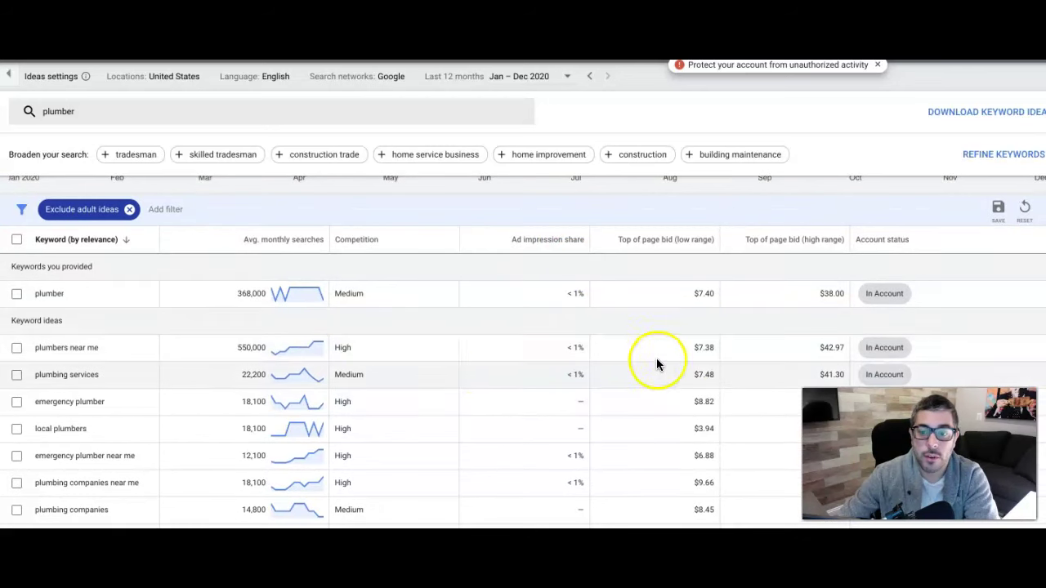
scroll(669, 395, down, 2)
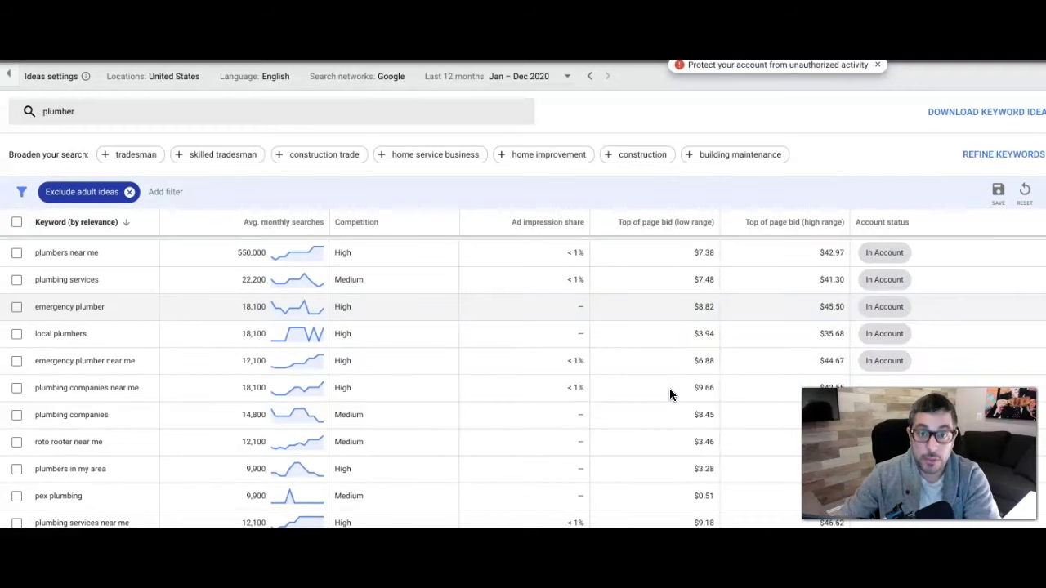
scroll(669, 388, down, 1)
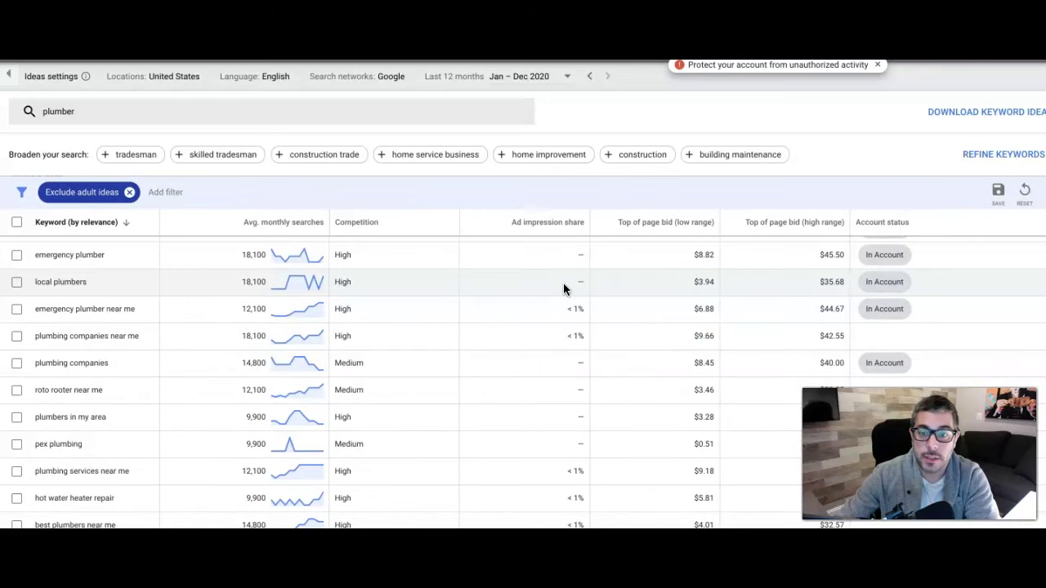
scroll(564, 288, up, 3)
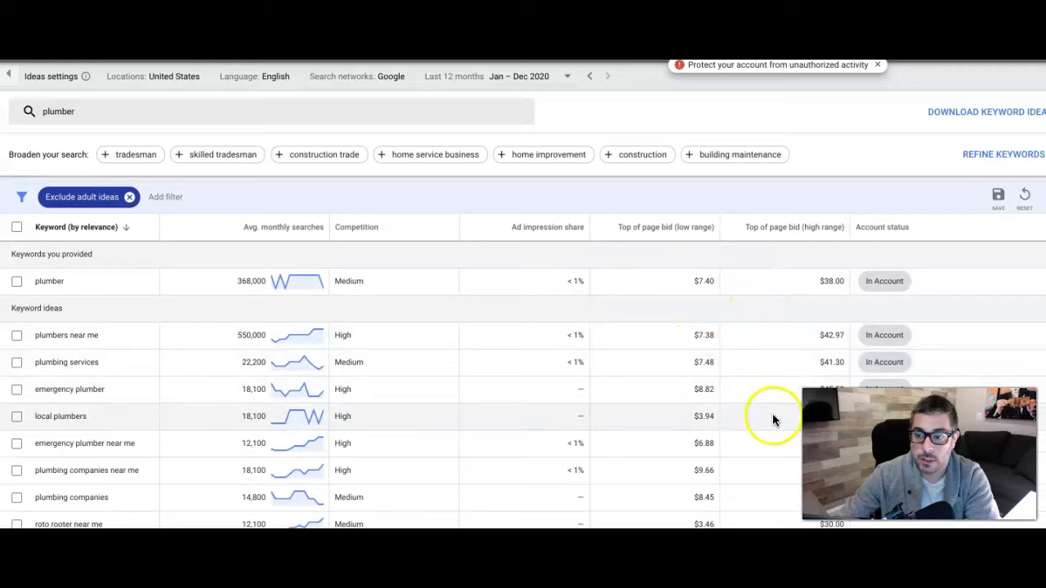
scroll(772, 421, down, 2)
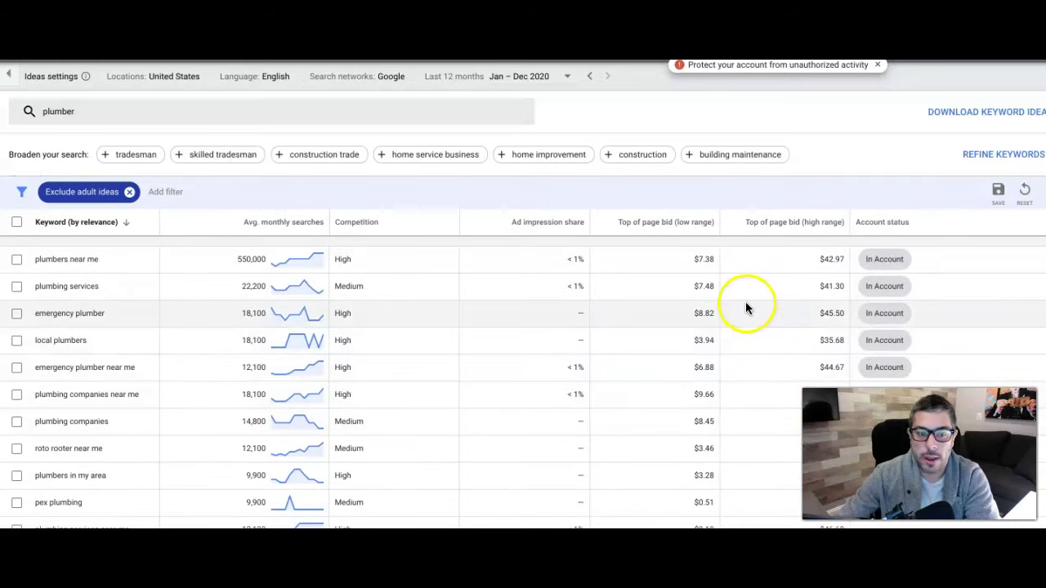
scroll(707, 417, down, 1)
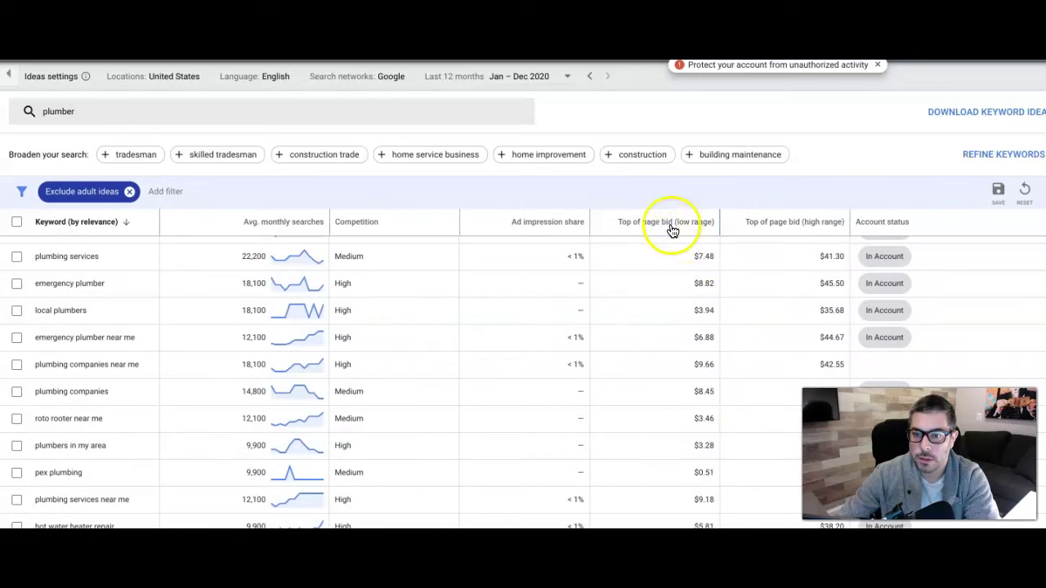
scroll(662, 309, up, 3)
scroll(662, 309, up, 1)
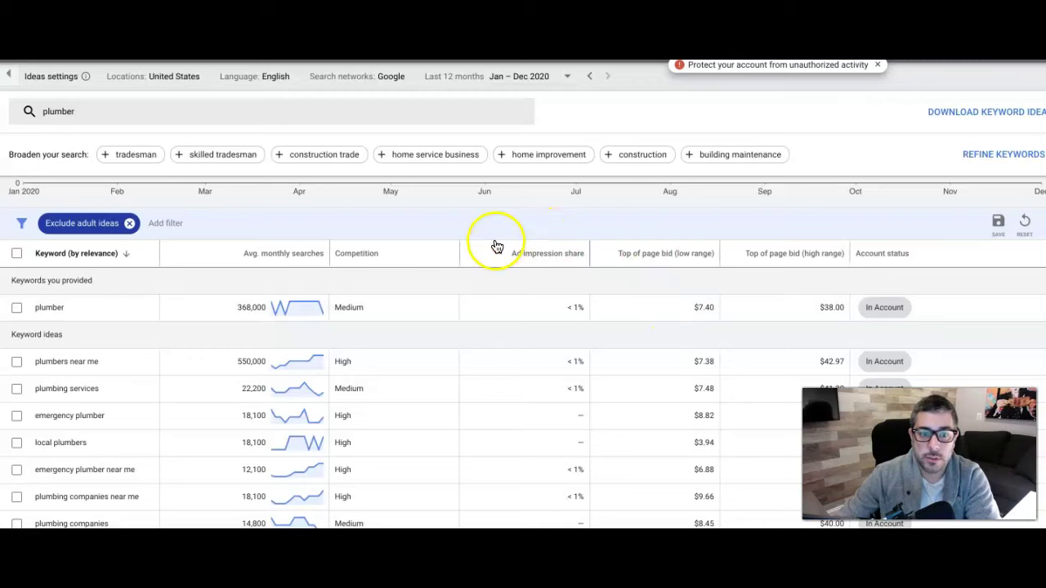
scroll(307, 332, up, 2)
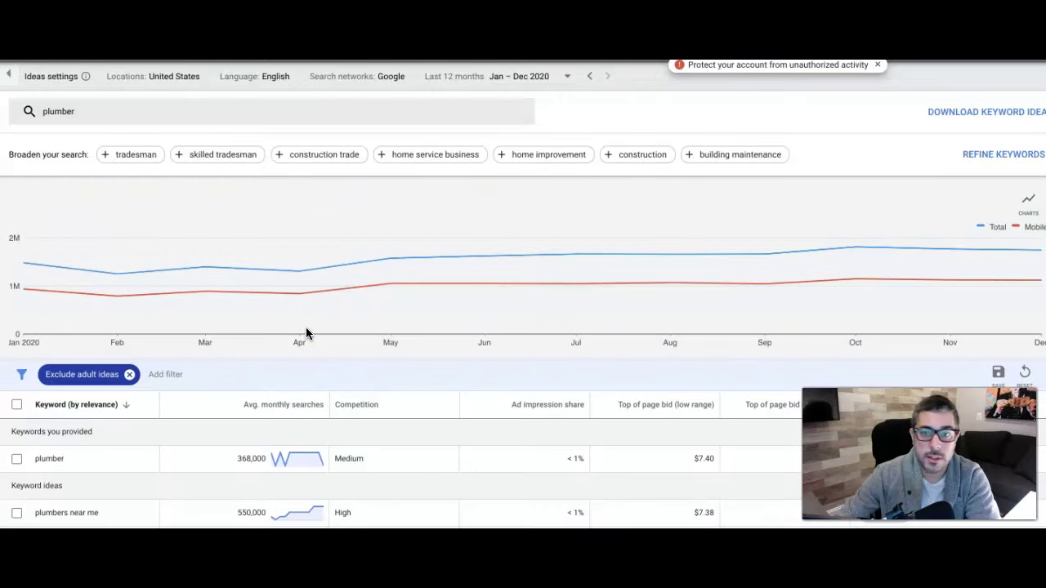